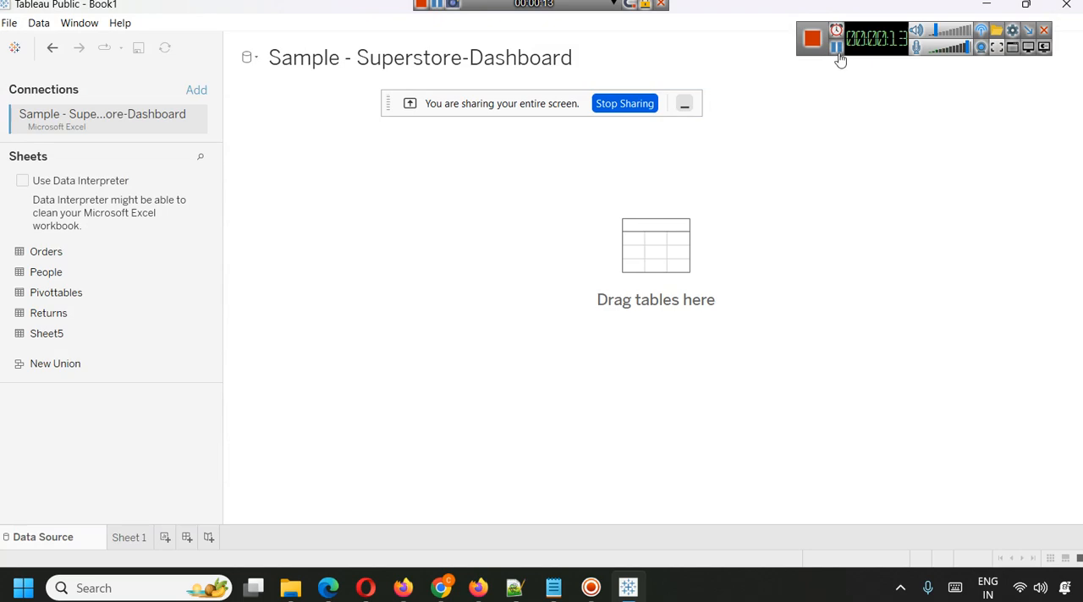
View the Swap Measures Using Parameters note in the text editor and return to Tableau Public.
key("alt+Tab")
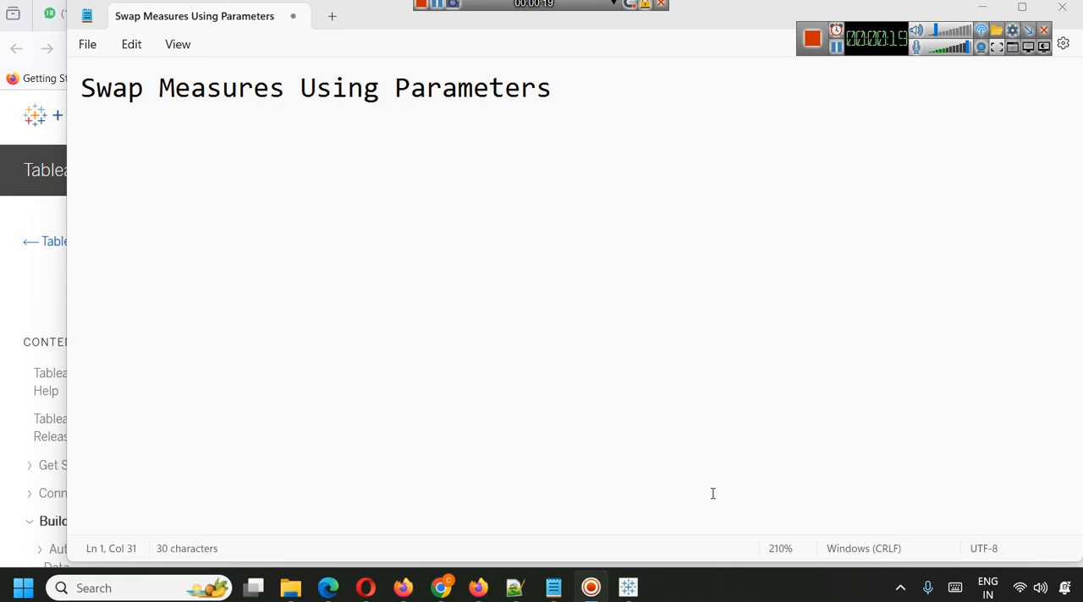
mouse_move(628, 588)
left_click(630, 495)
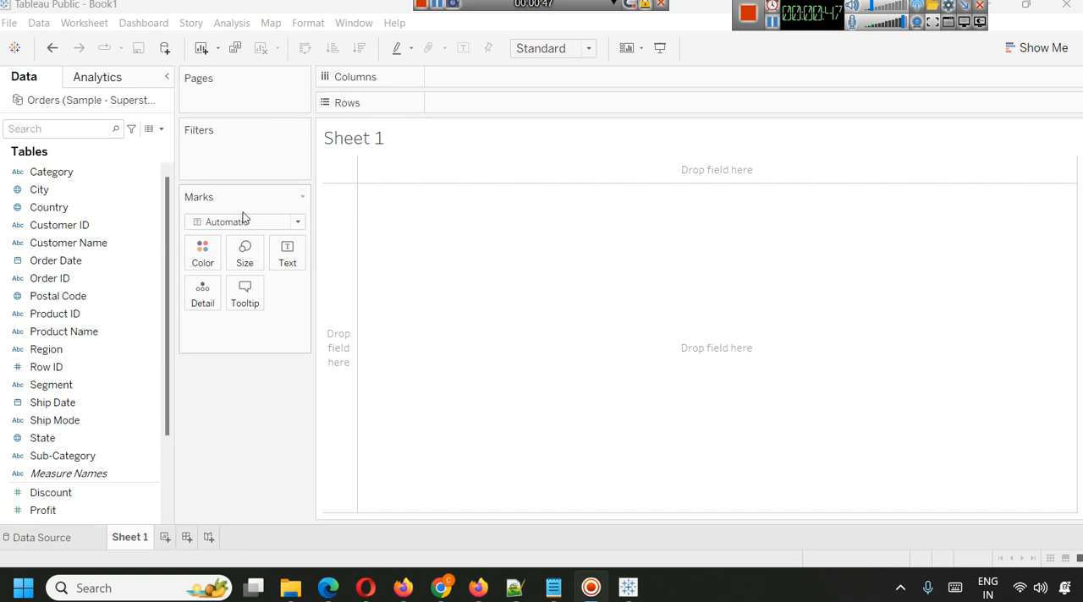
Start a new parameter named Select Measure with data type String and allowable values restricted to a list.
left_click(162, 129)
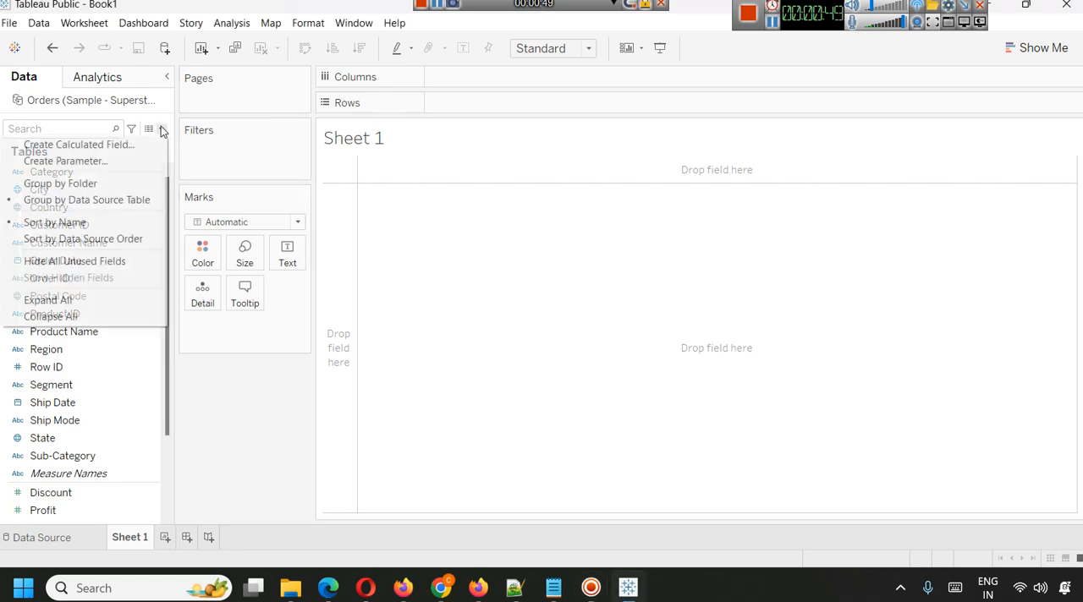
left_click(126, 167)
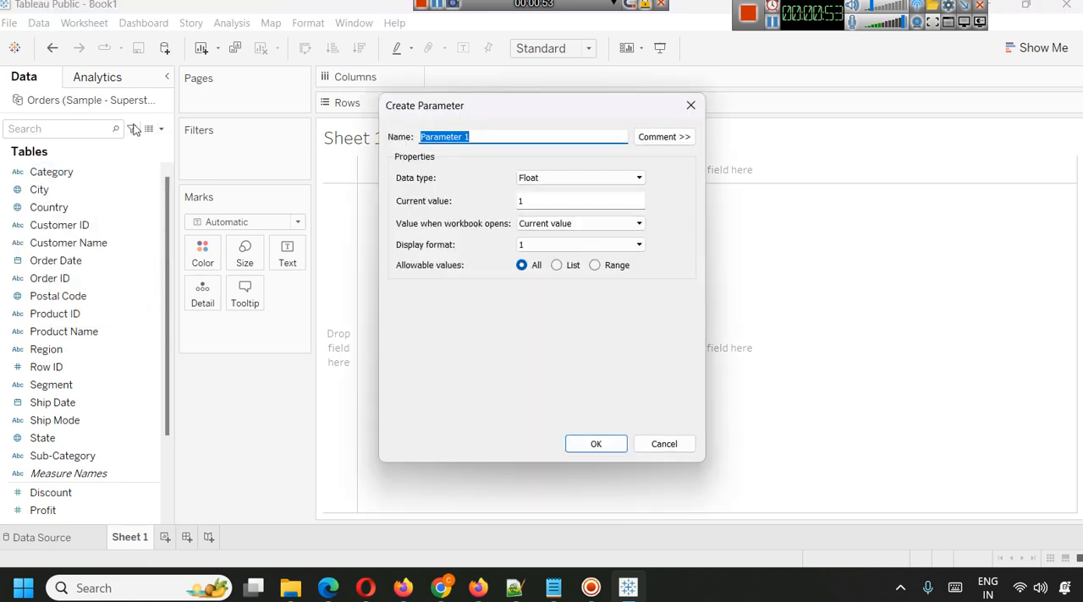
type("Sele")
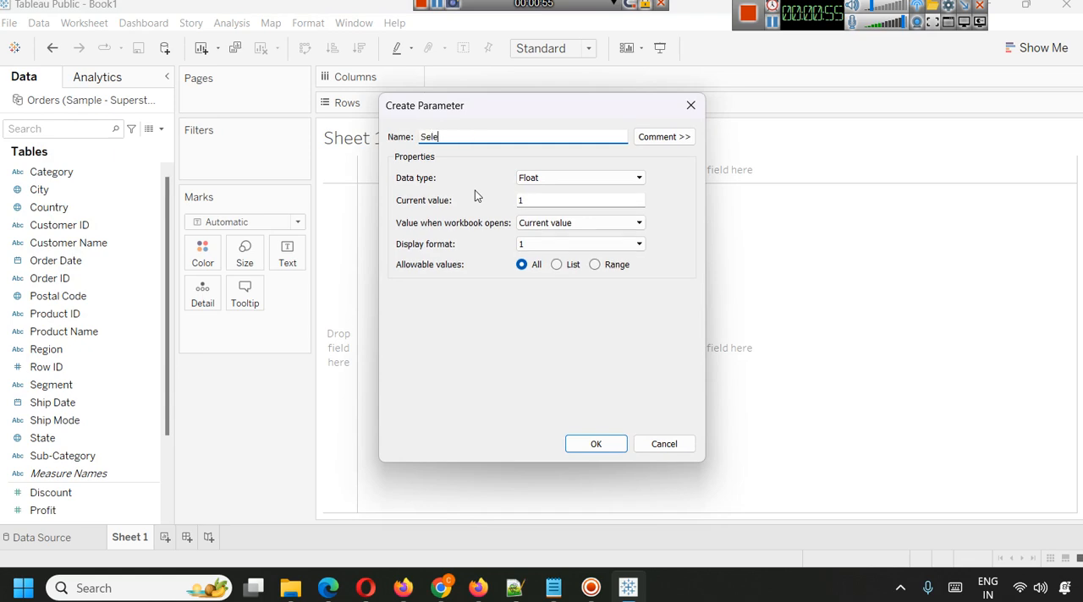
type("ct Measure")
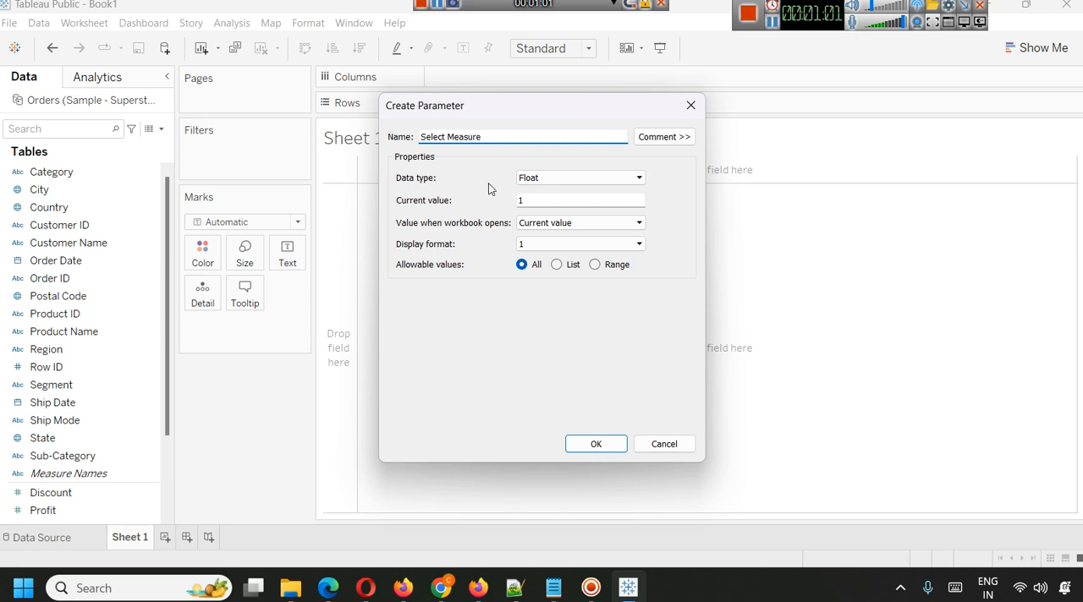
left_click_drag(517, 113, 616, 161)
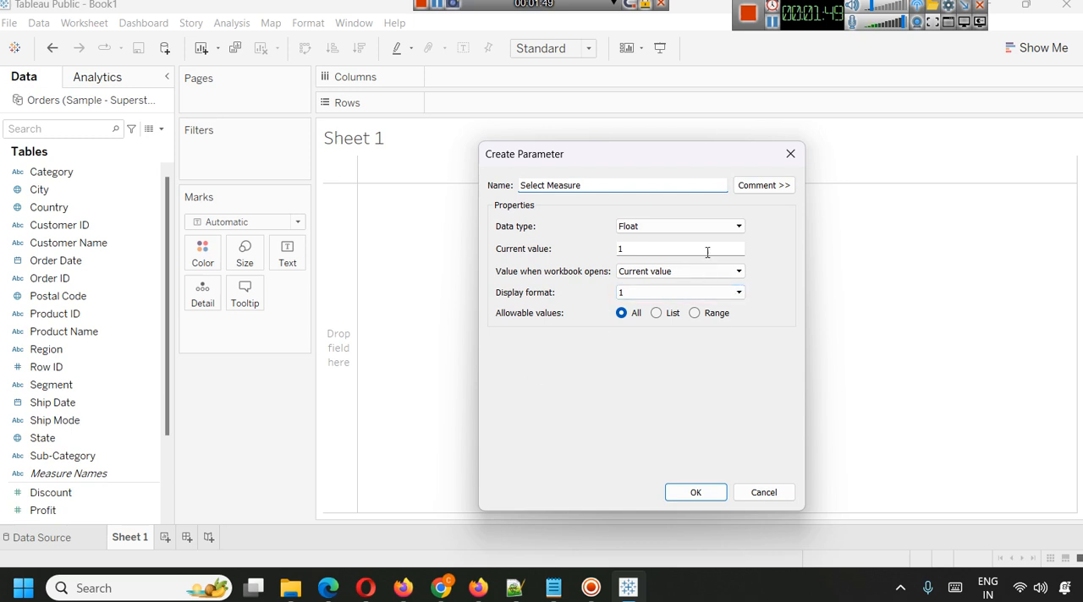
left_click(701, 224)
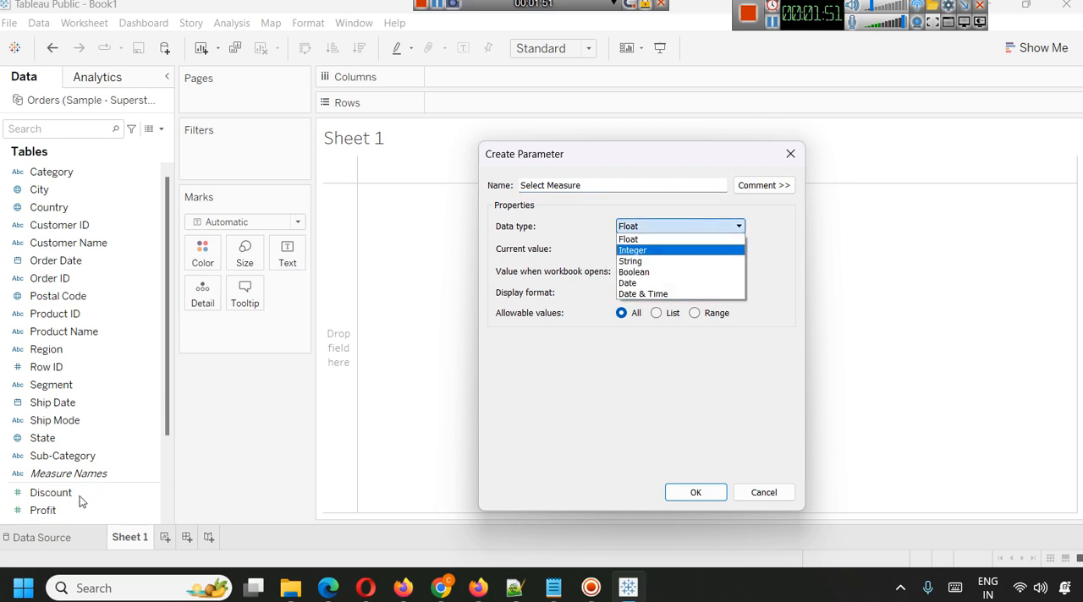
left_click(665, 261)
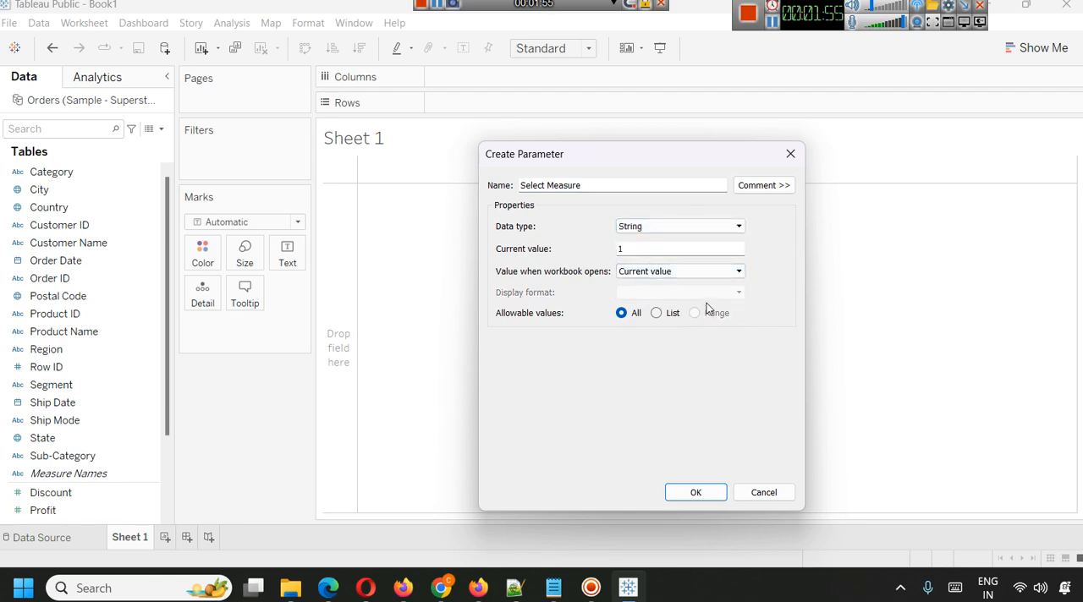
left_click(671, 249)
left_click(656, 313)
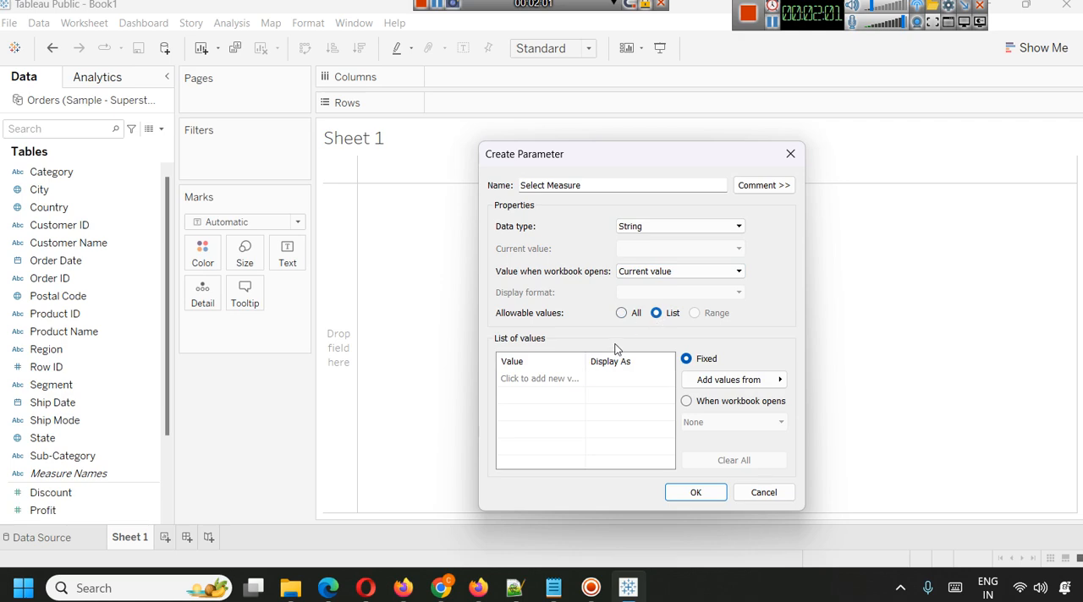
Fill the parameter's list of values with Sales, Profit and Discount, and create the parameter.
left_click(547, 379)
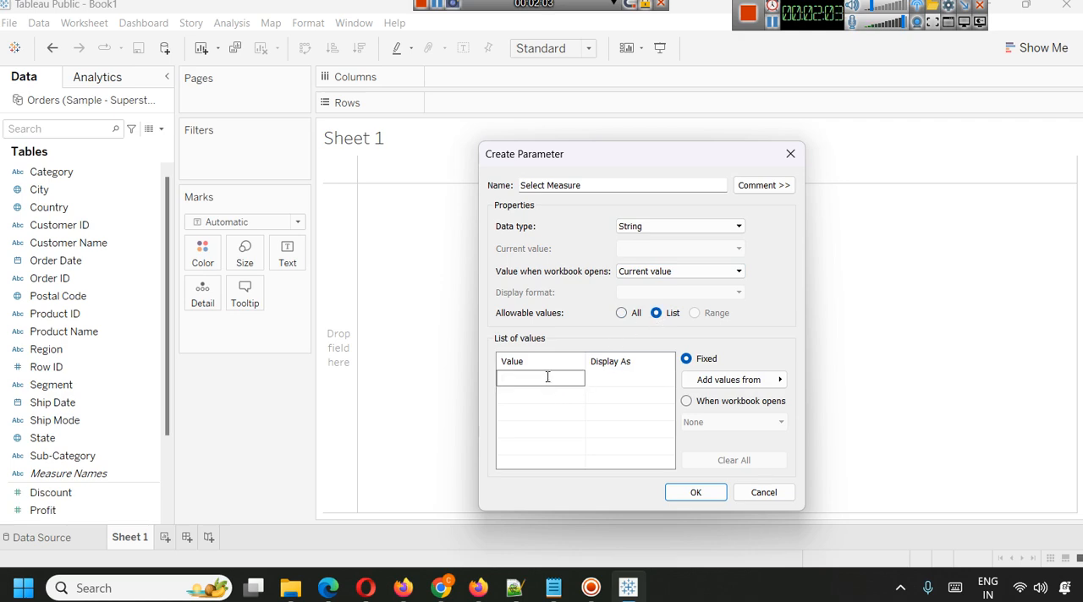
type("Sales")
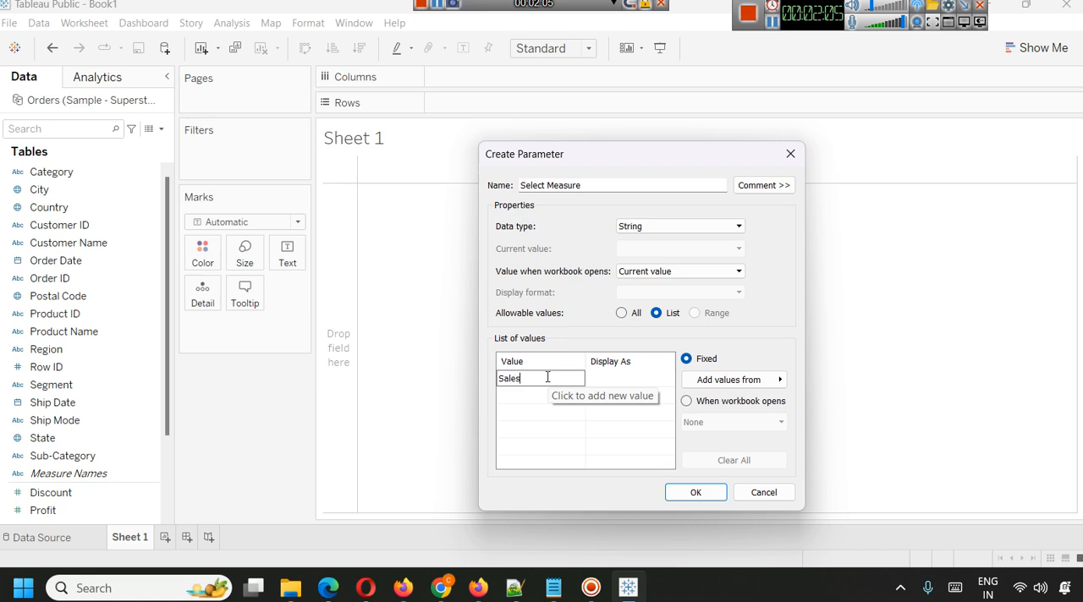
key("Return")
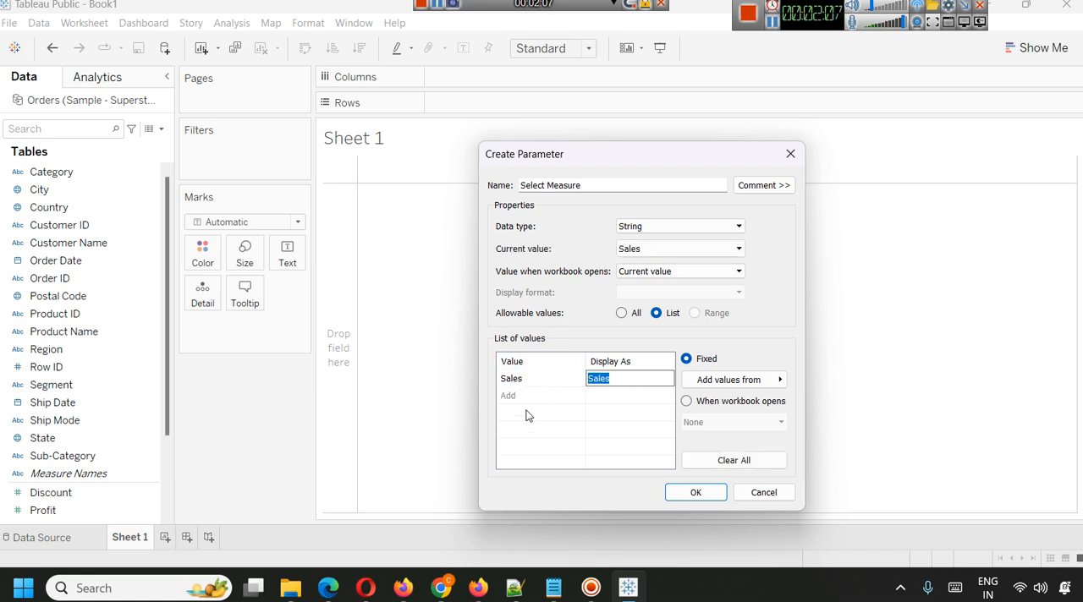
left_click(524, 396)
type("Pro")
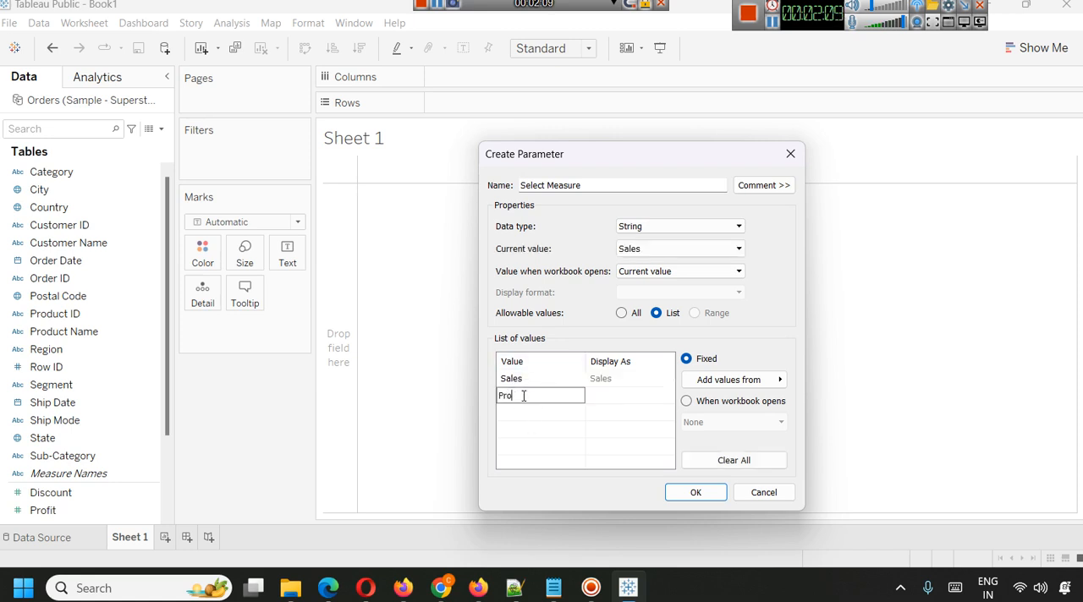
type("fit")
key("Return")
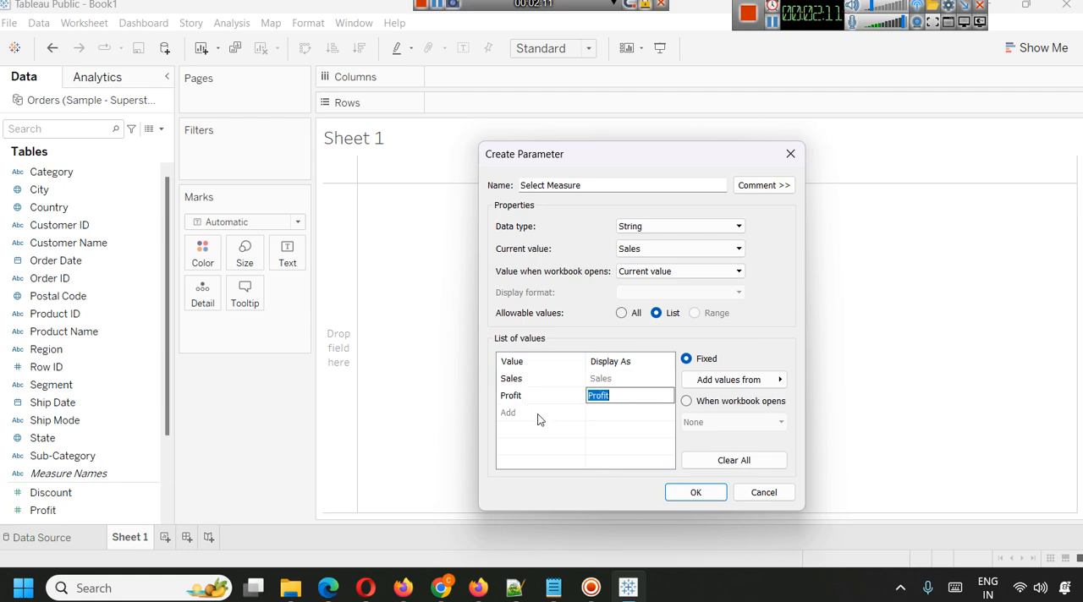
left_click(538, 413)
type("Discount")
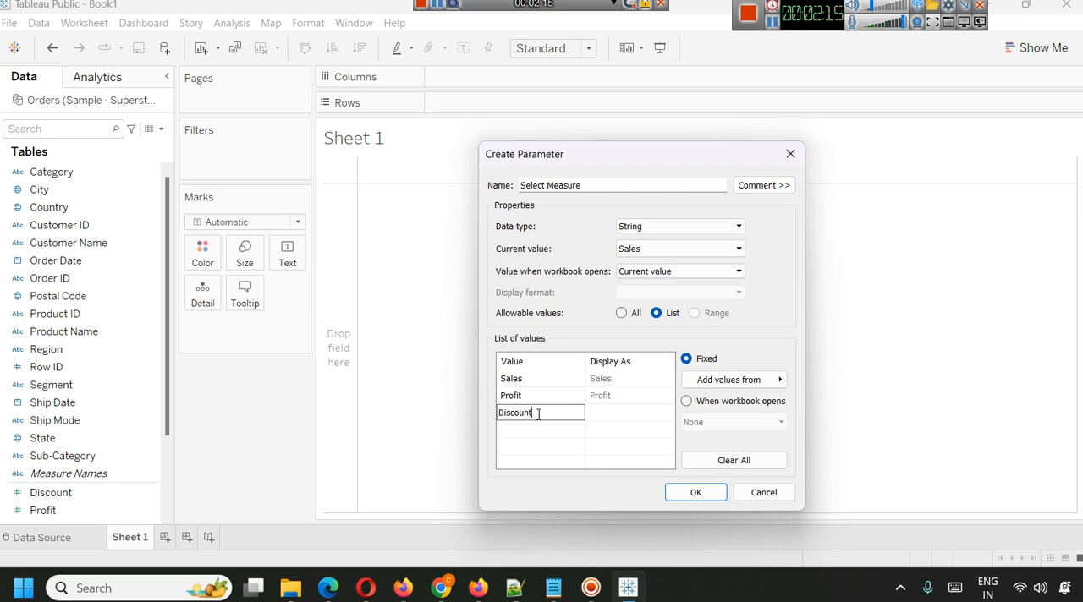
key("Return")
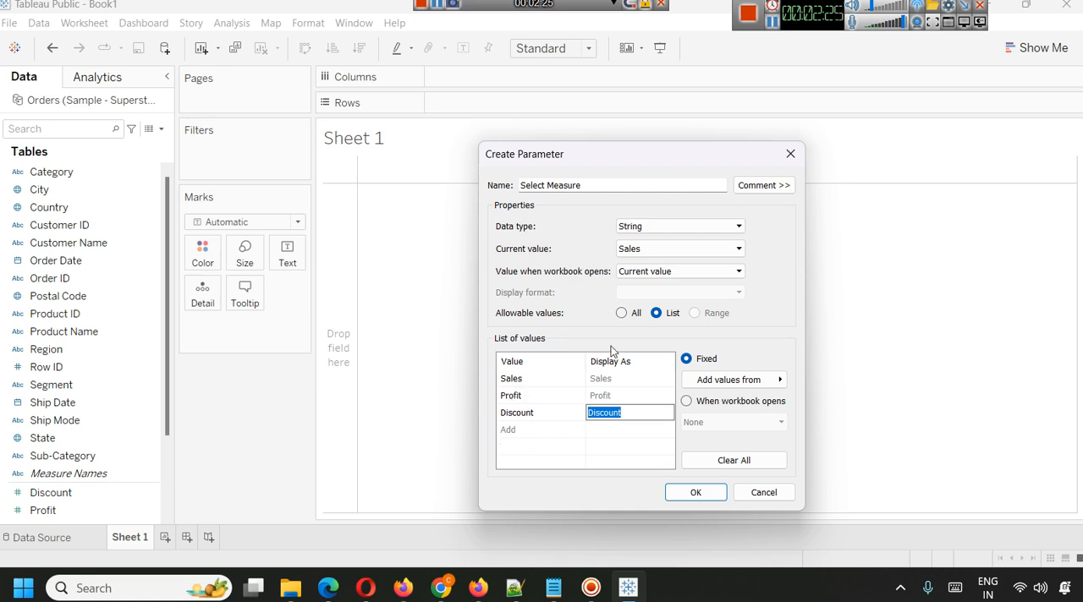
left_click(680, 491)
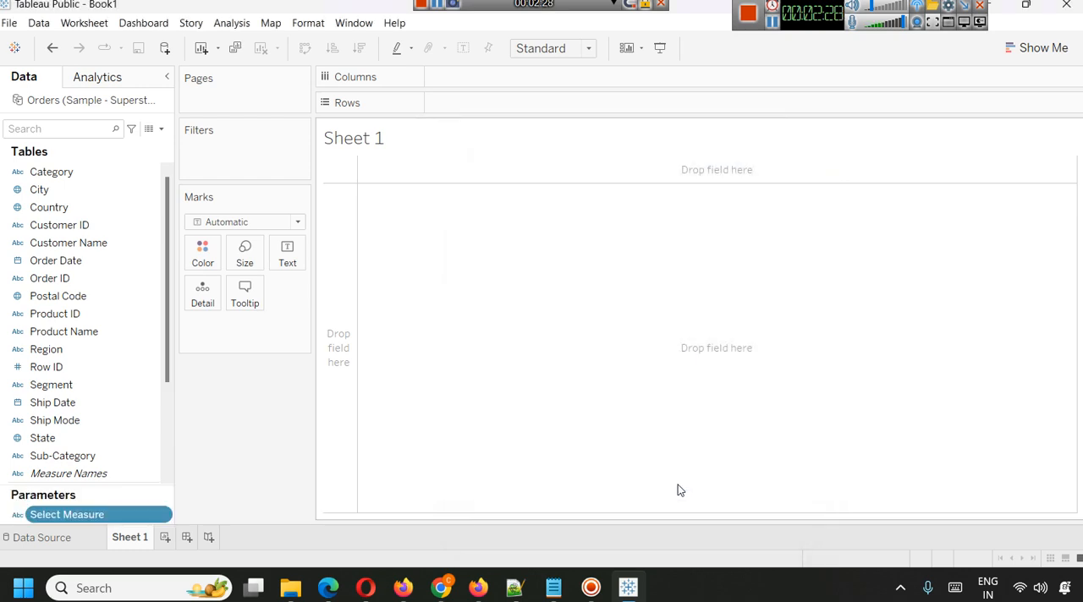
Show the Select Measure parameter control on the sheet and switch its value to Profit, ending on Discount.
right_click(60, 516)
left_click(133, 274)
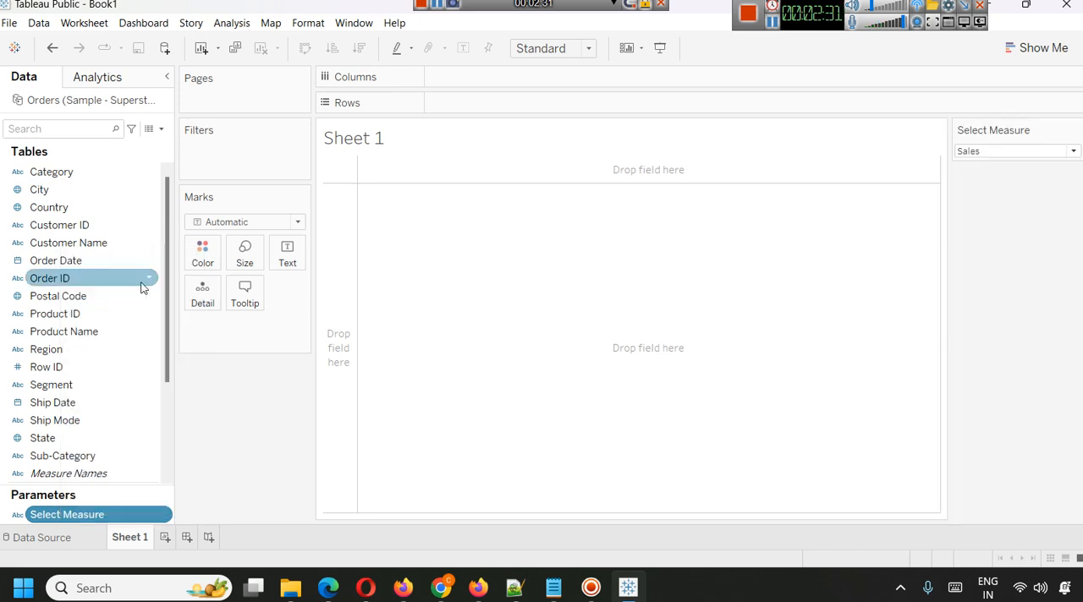
left_click(1015, 150)
left_click(1013, 179)
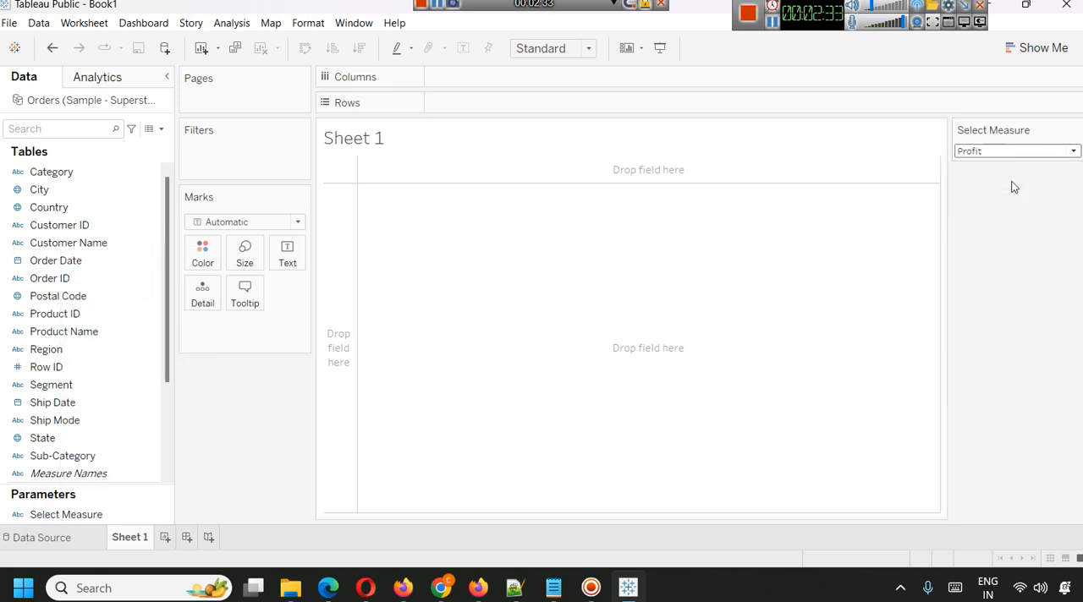
left_click(1010, 150)
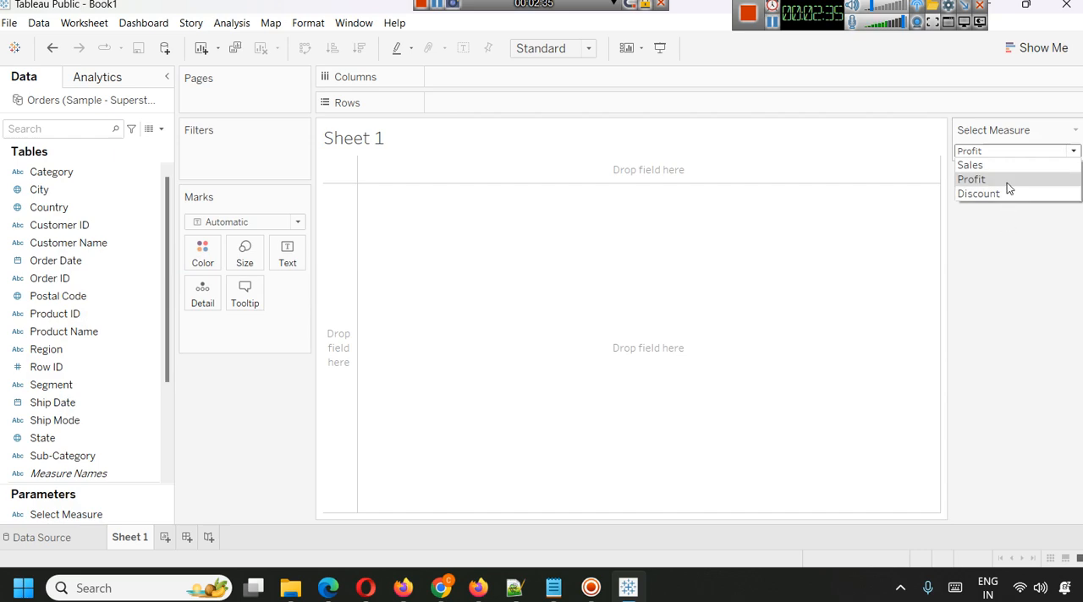
left_click(1007, 183)
left_click(1008, 152)
left_click(999, 193)
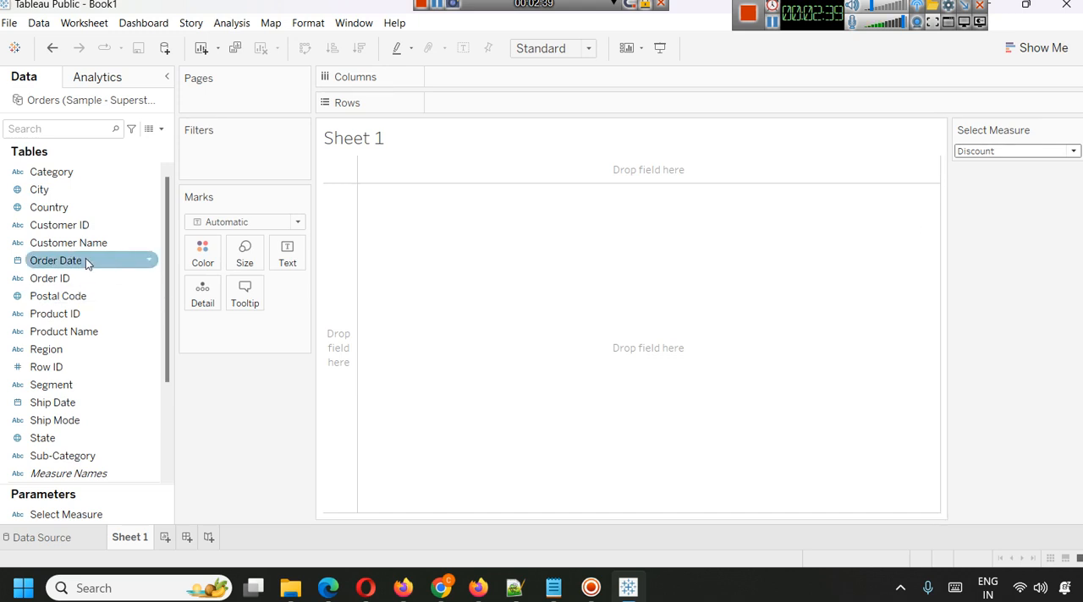
Build a bar chart with Region on columns and the sum of Sales on rows.
left_click_drag(46, 351, 468, 82)
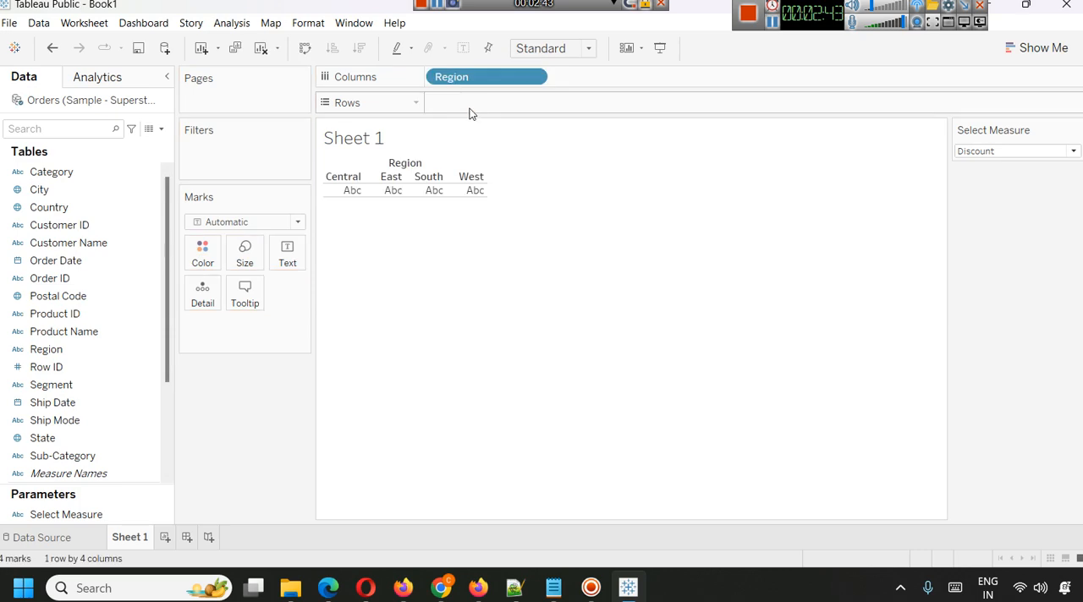
scroll(77, 415, "down", 3)
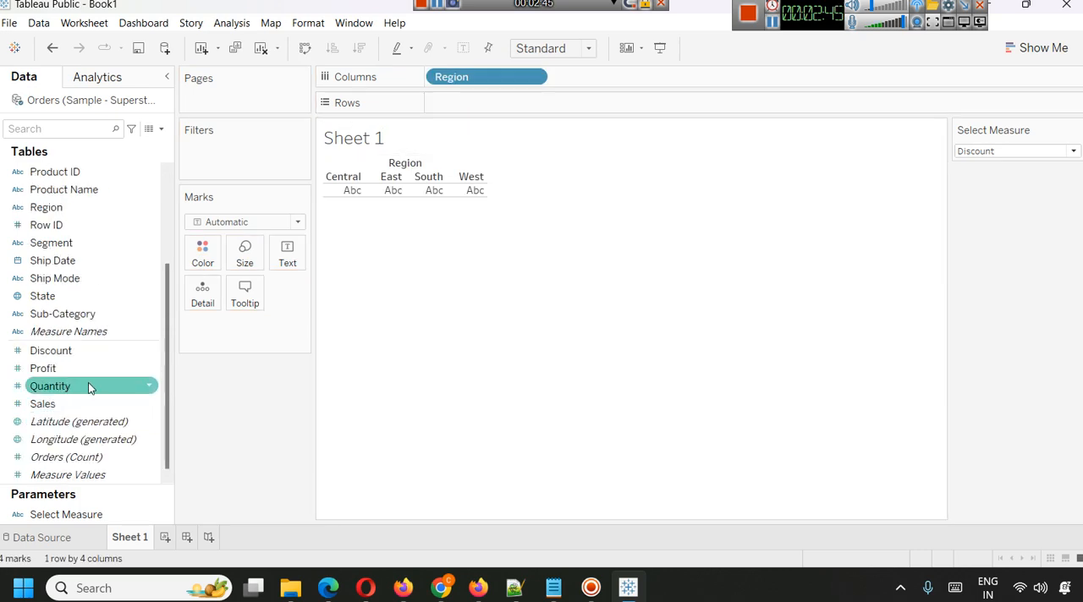
left_click_drag(76, 404, 534, 104)
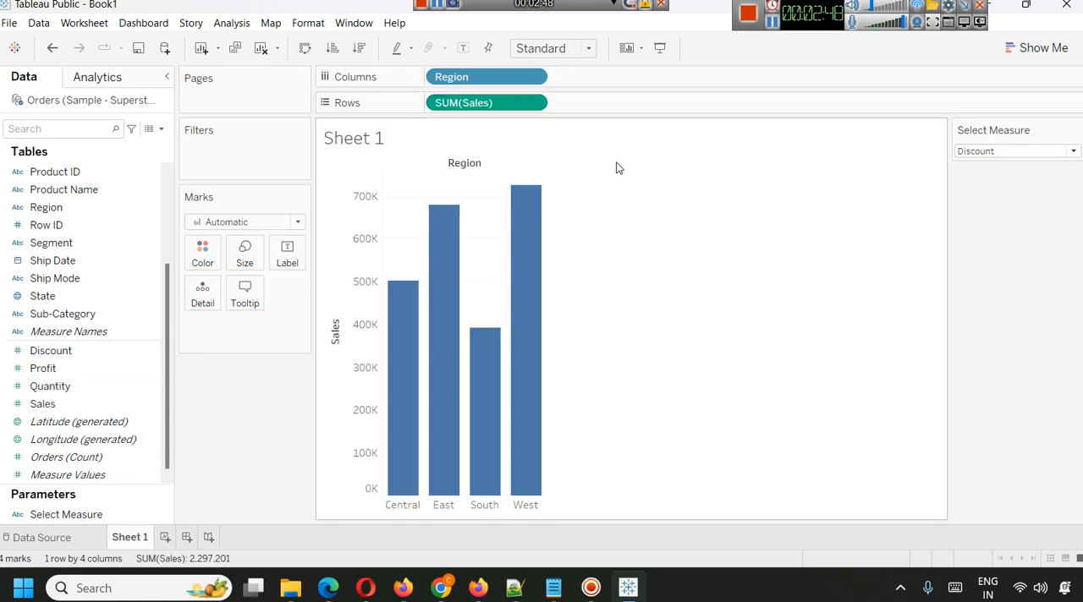
Add Quantity as a fourth value to the Select Measure parameter's list and save the change.
right_click(99, 518)
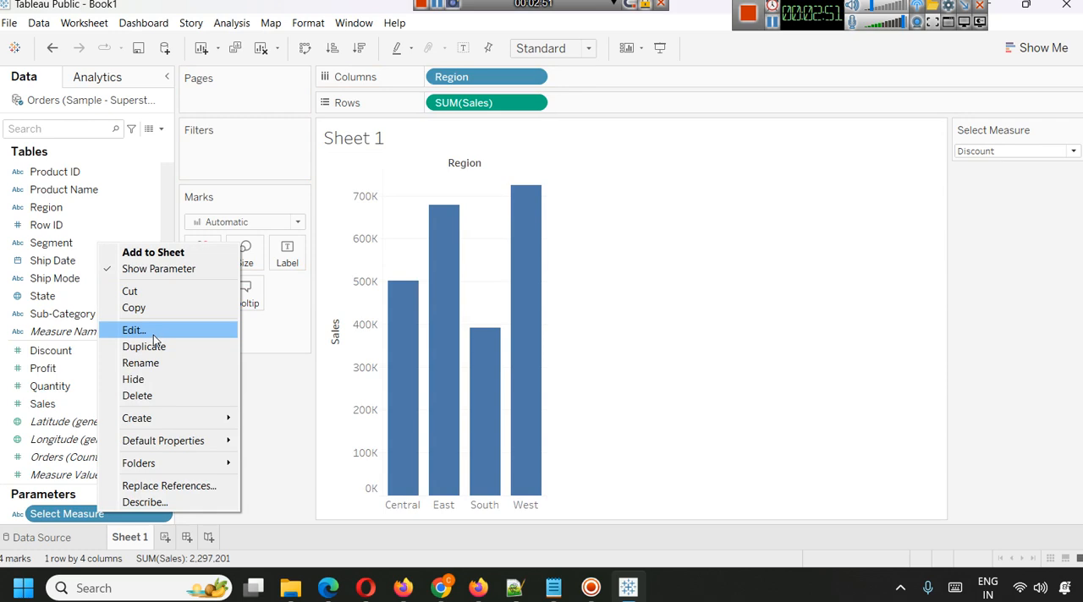
left_click(153, 335)
left_click(434, 385)
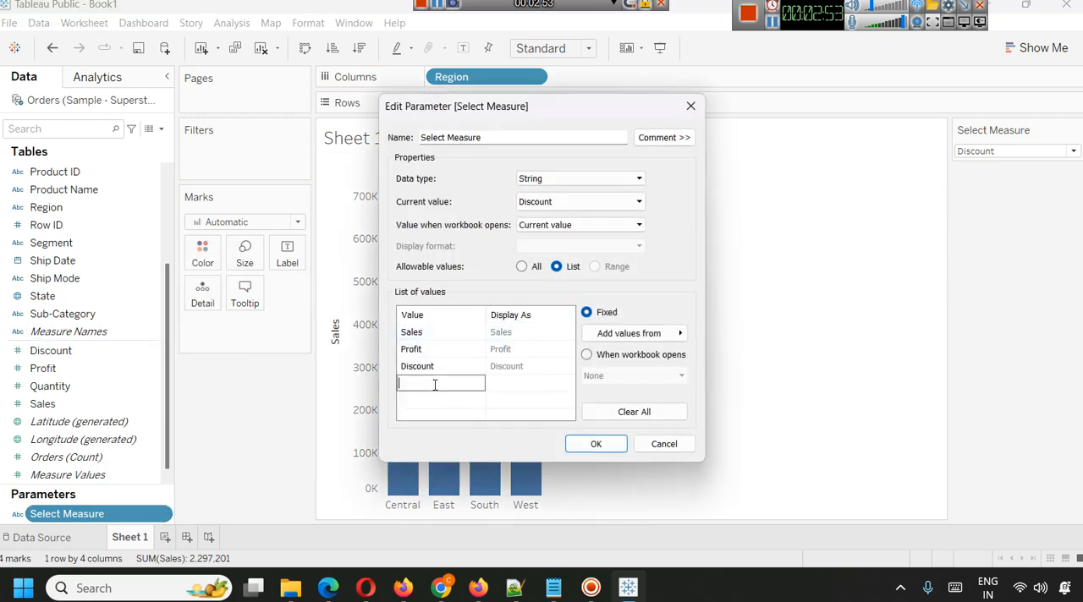
type("Quantity")
key("Tab")
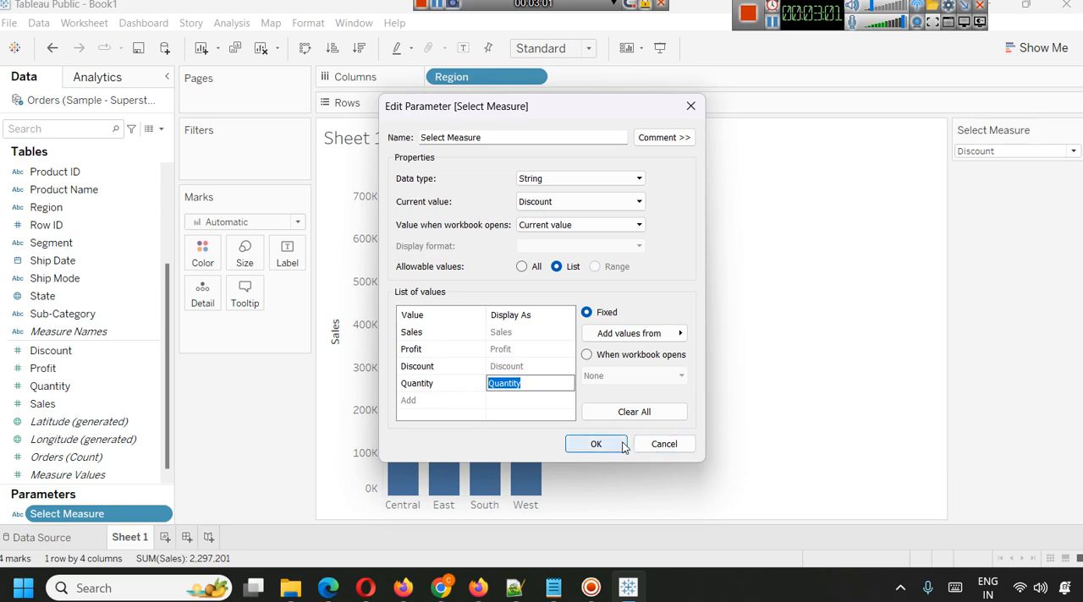
left_click(595, 444)
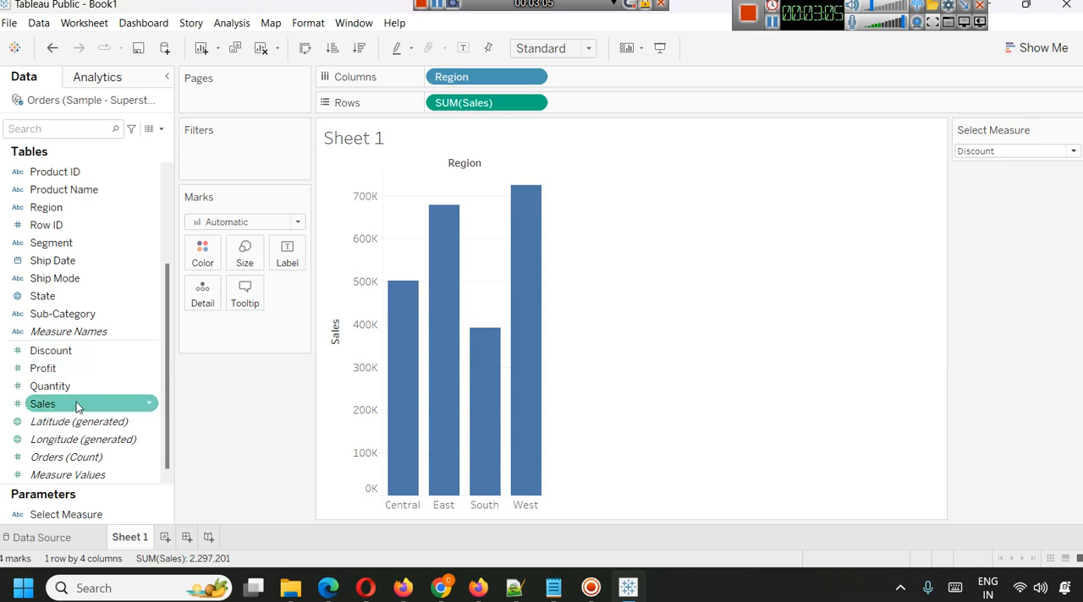
Reopen the Select Measure parameter's definition to check its list of values, and close it.
right_click(85, 514)
left_click(139, 331)
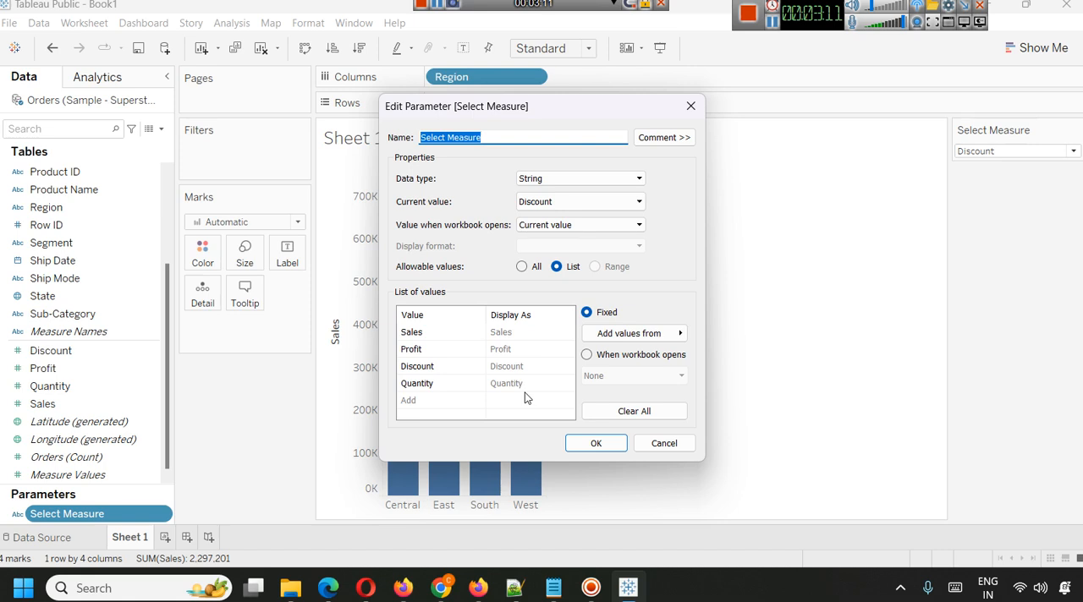
left_click(585, 442)
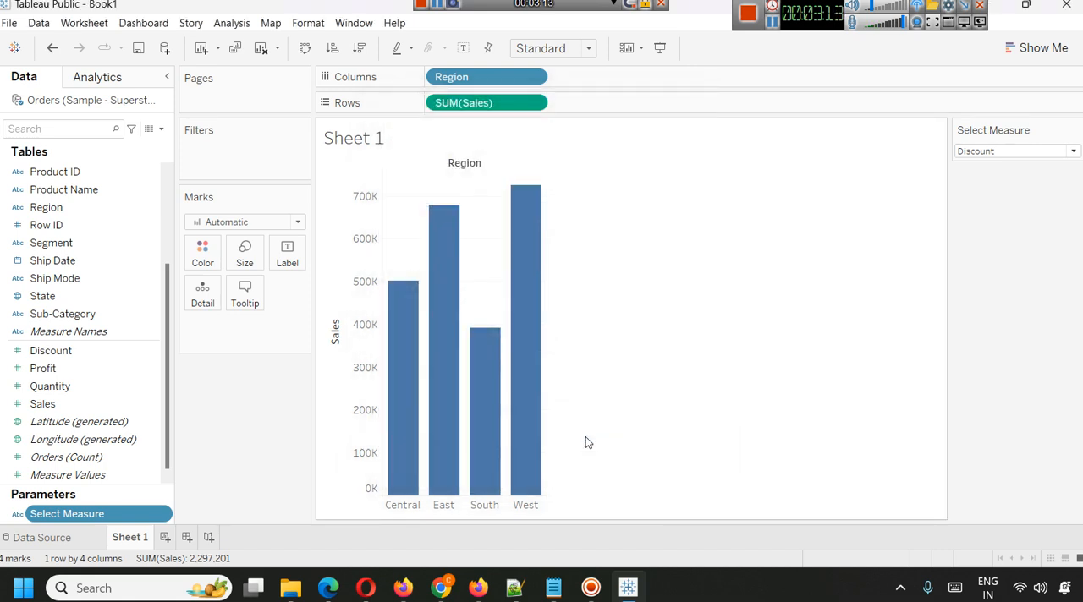
Switch the Select Measure parameter between Sales, Discount and Quantity to try its options, ending on Quantity.
left_click(1019, 153)
left_click(1009, 166)
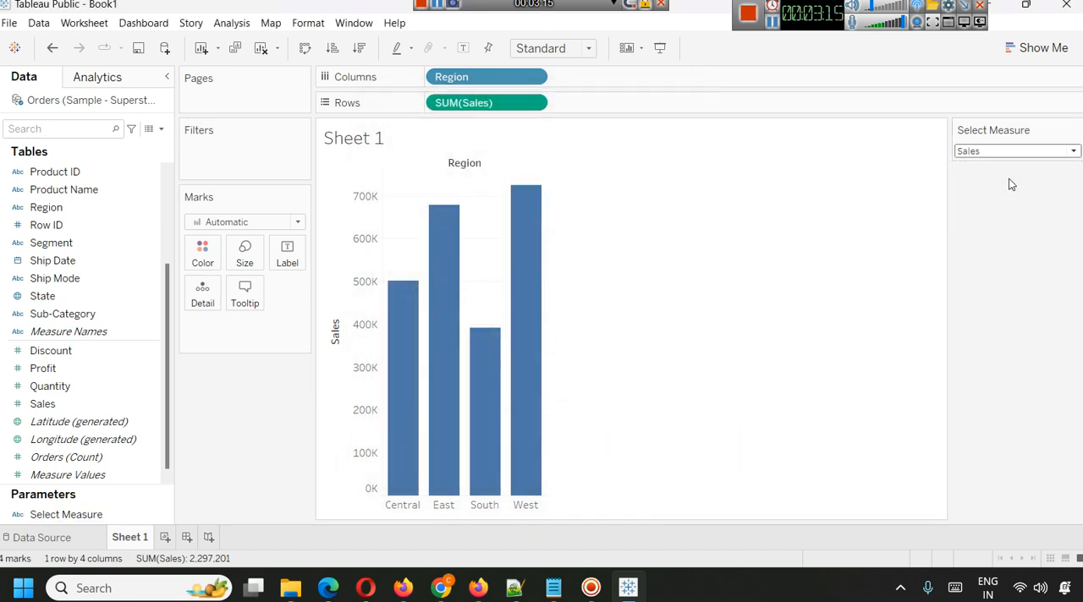
left_click(1010, 156)
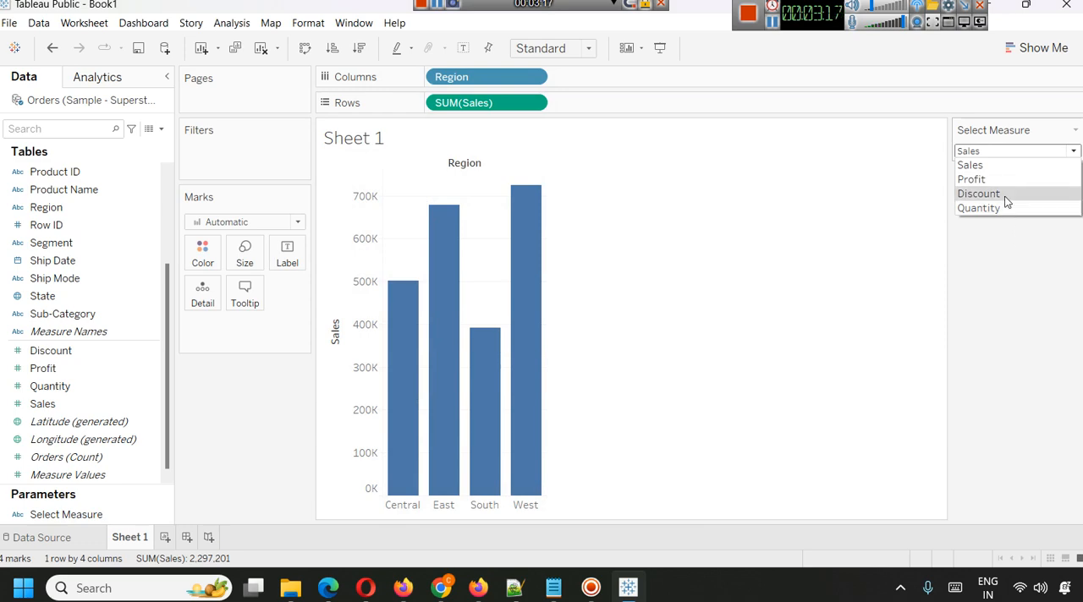
left_click(1006, 193)
left_click(1002, 155)
left_click(997, 194)
left_click(998, 153)
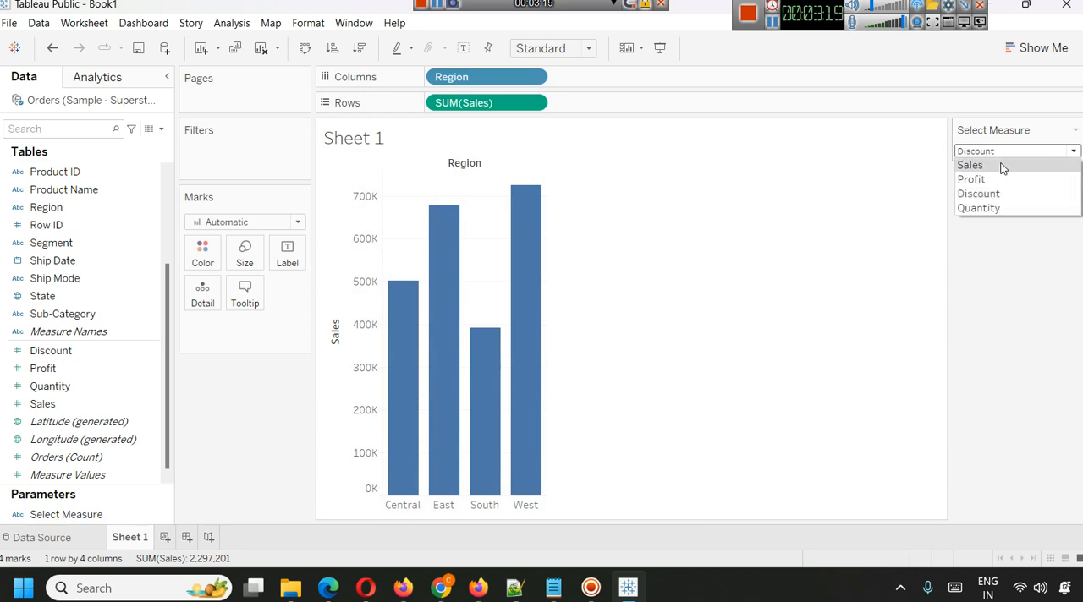
left_click(998, 214)
left_click(998, 153)
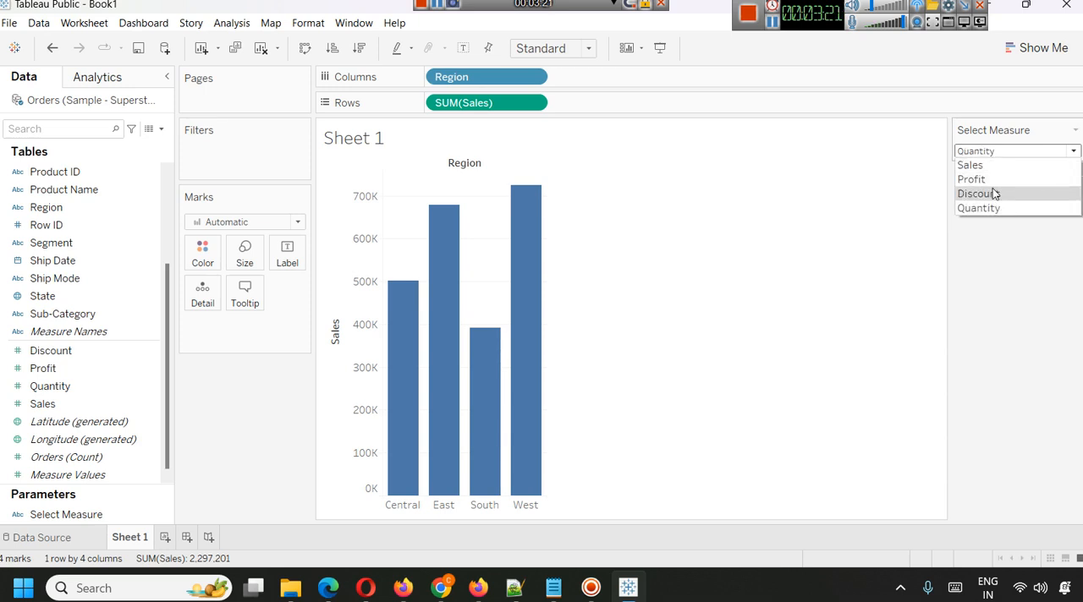
left_click(996, 194)
left_click(995, 155)
left_click(981, 214)
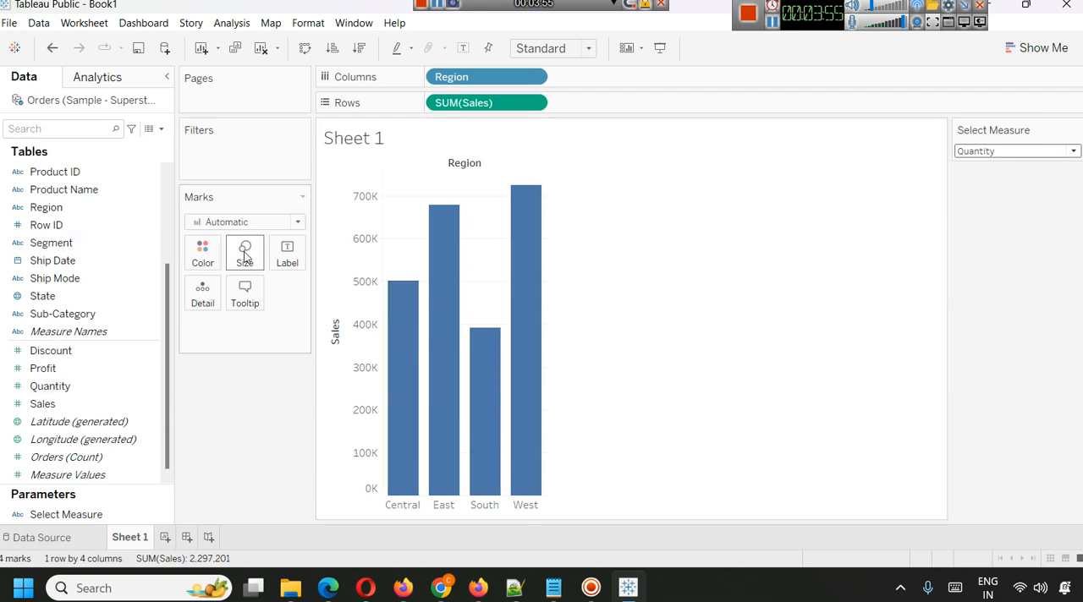
Start a new calculated field and name it SelectMeasure.
scroll(127, 253, "up", 3)
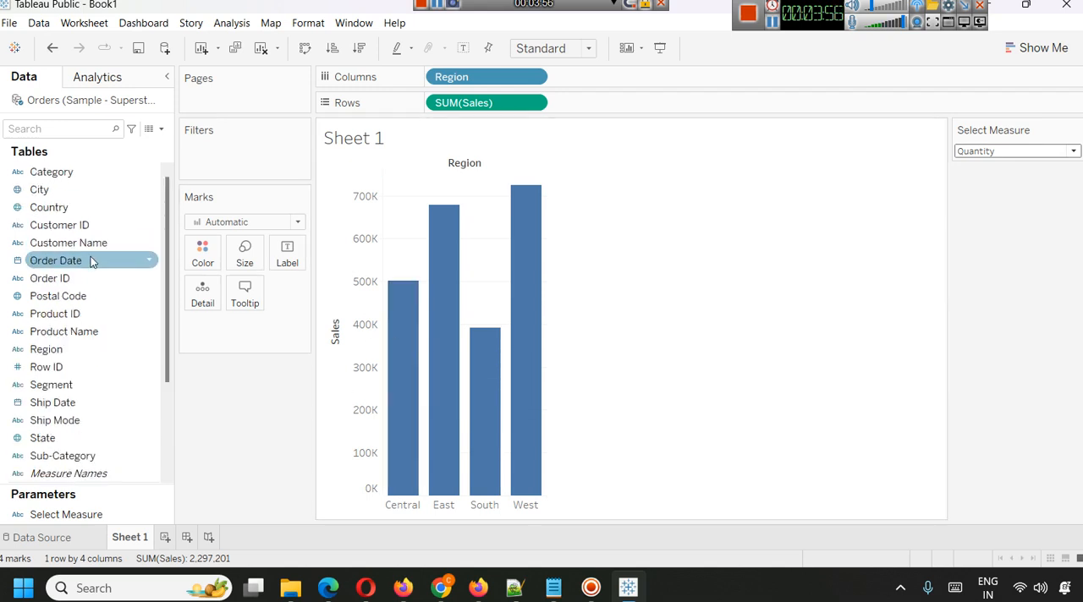
left_click(160, 129)
left_click(86, 143)
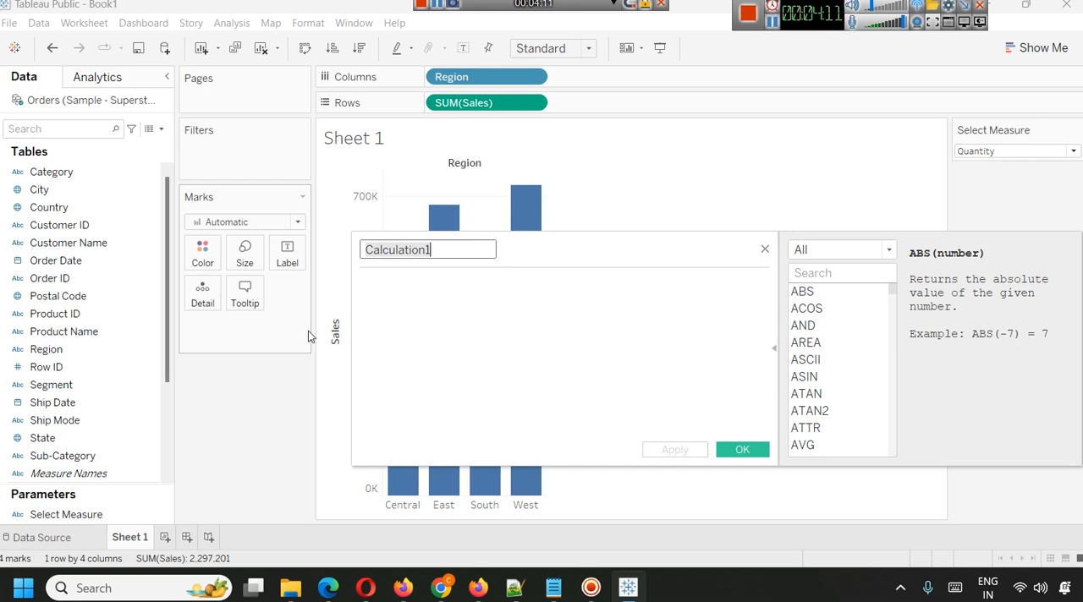
type("SelectM")
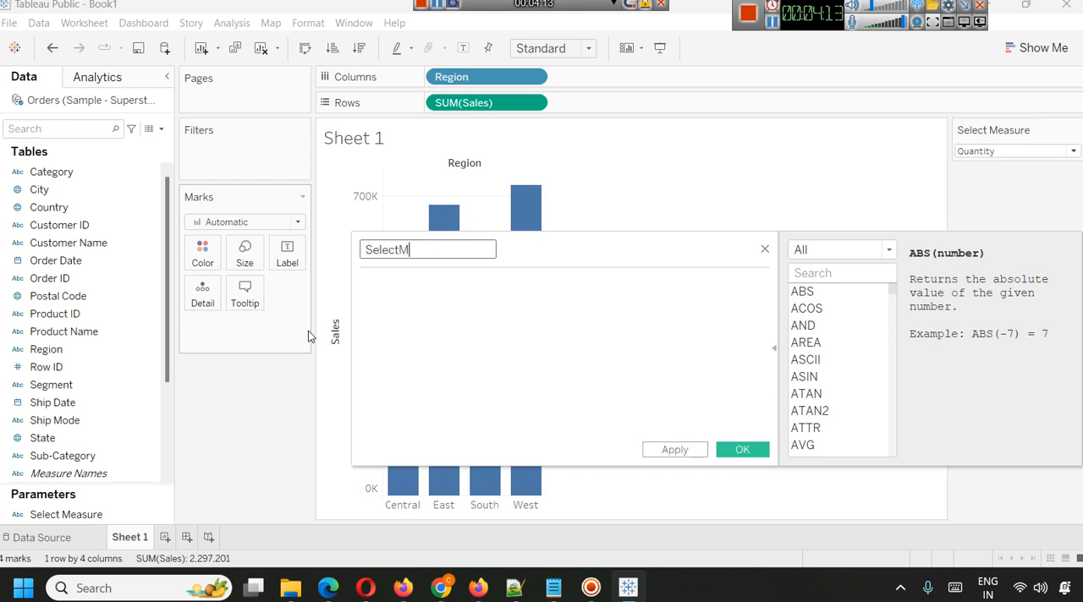
type("easu")
key("BackSpace")
type("ir")
key("BackSpace")
key("BackSpace")
type("ure")
Replace the calculated field's name with Cfselectmeasure.
key("ctrl+a")
key("BackSpace")
type("C")
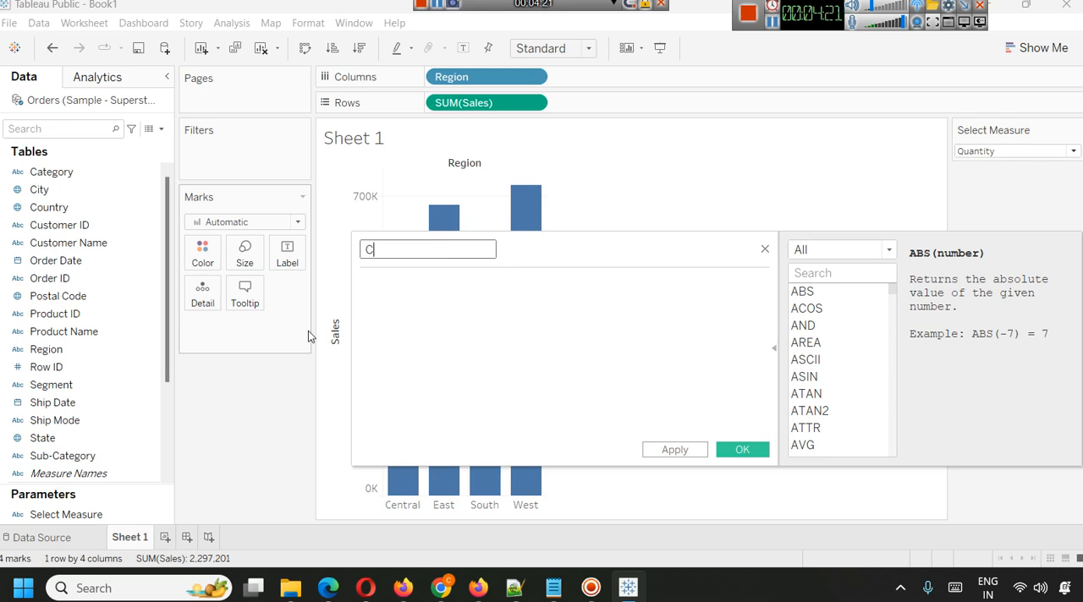
type("fselectmeasure")
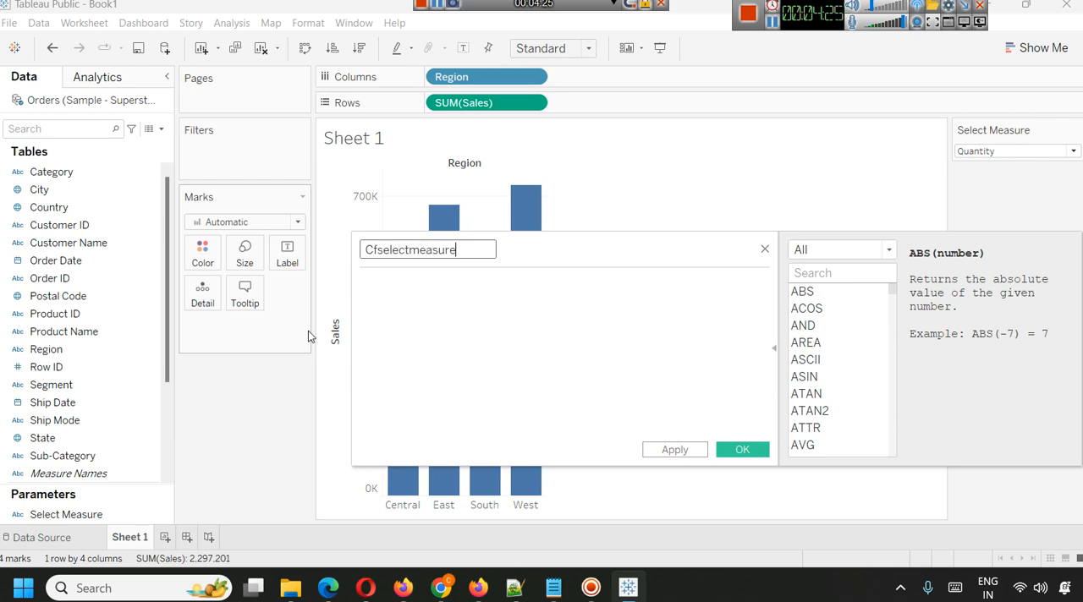
key("Tab")
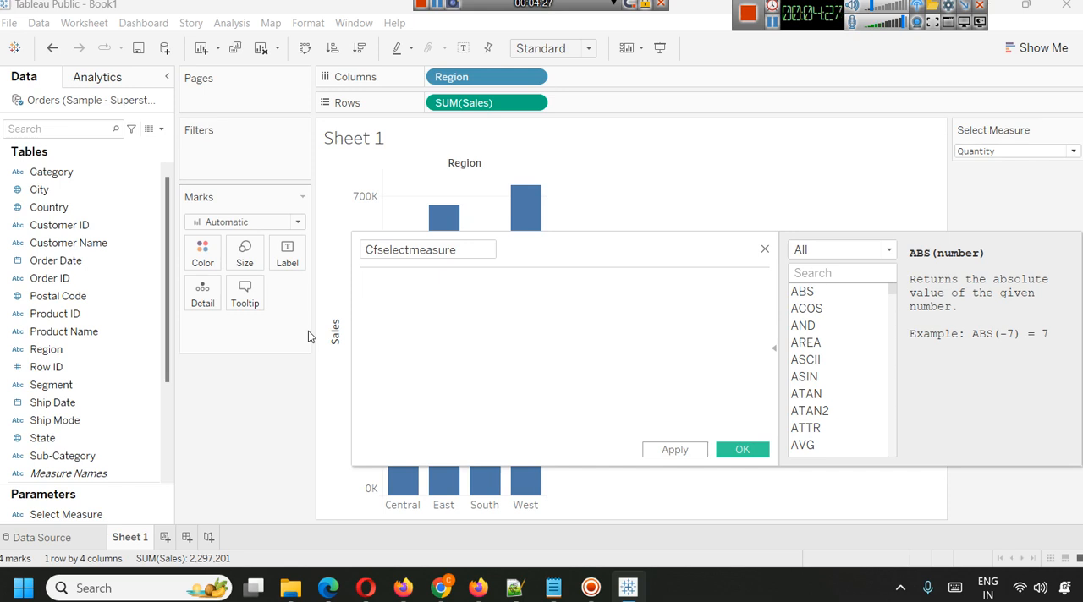
Begin the field's formula with CASE [Select Measure], looking at the parameter's options on the sheet.
type("c")
key("Return")
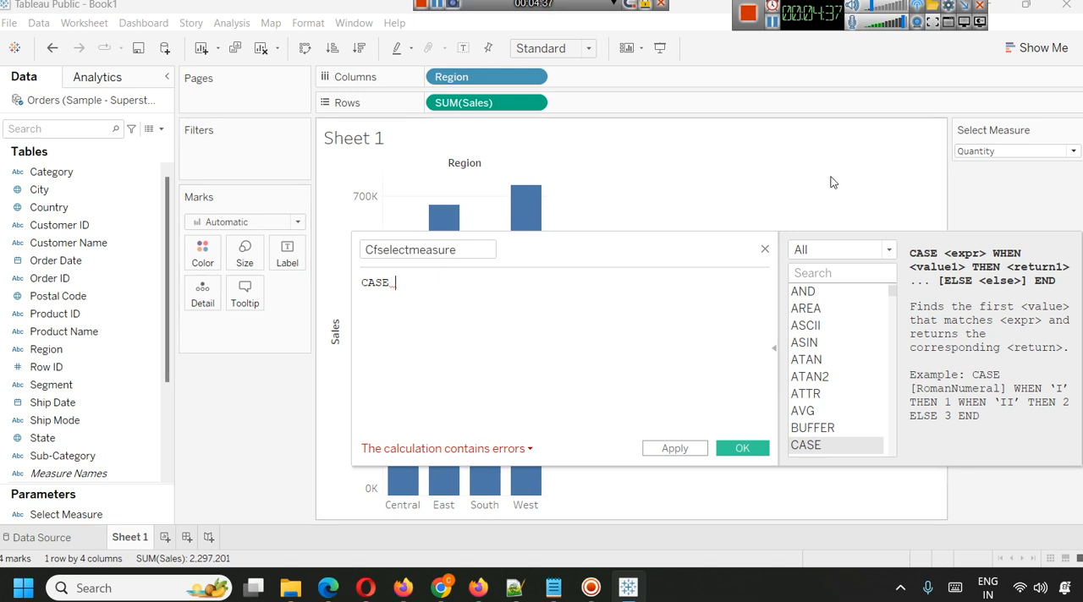
left_click(973, 152)
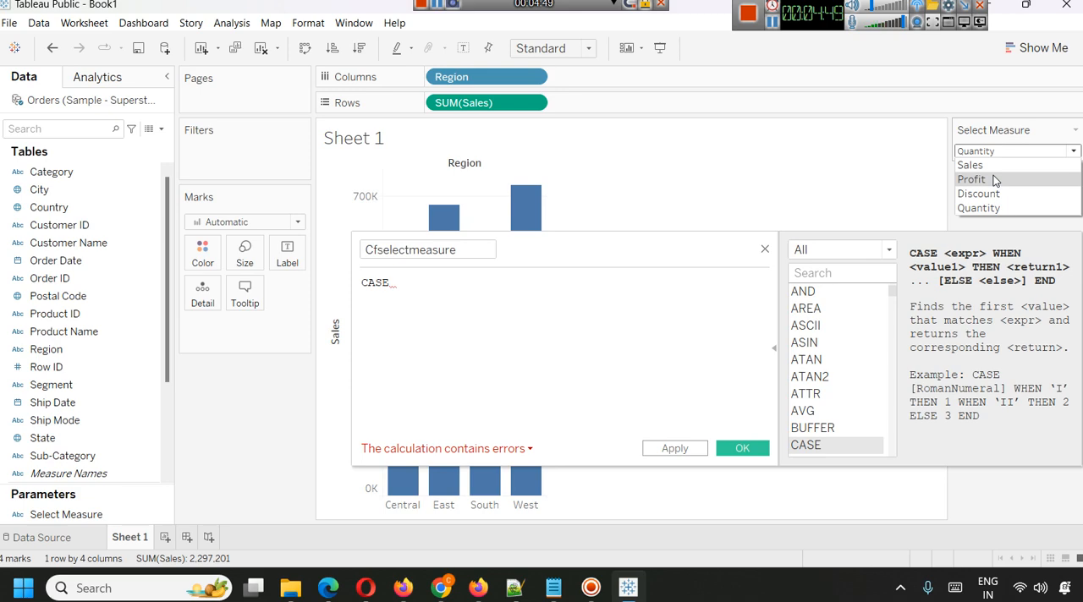
left_click(402, 283)
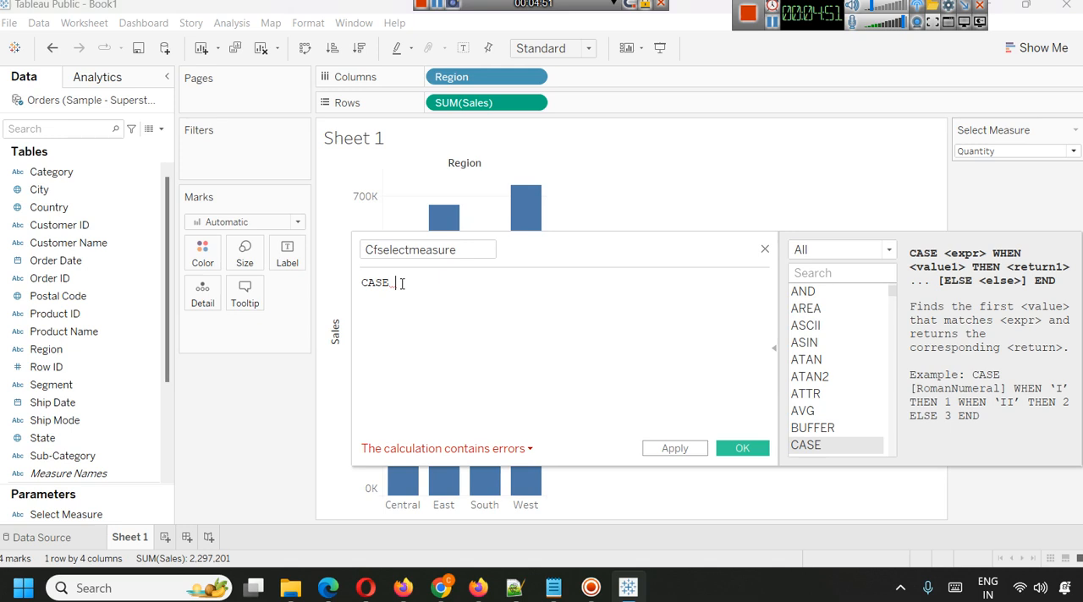
type("[Sel")
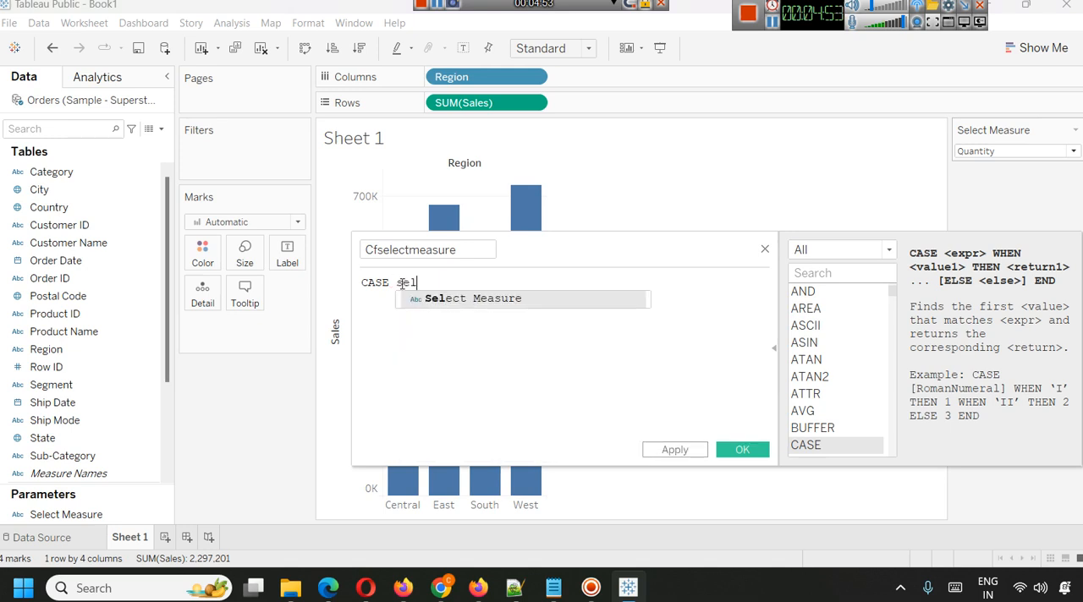
key("Return")
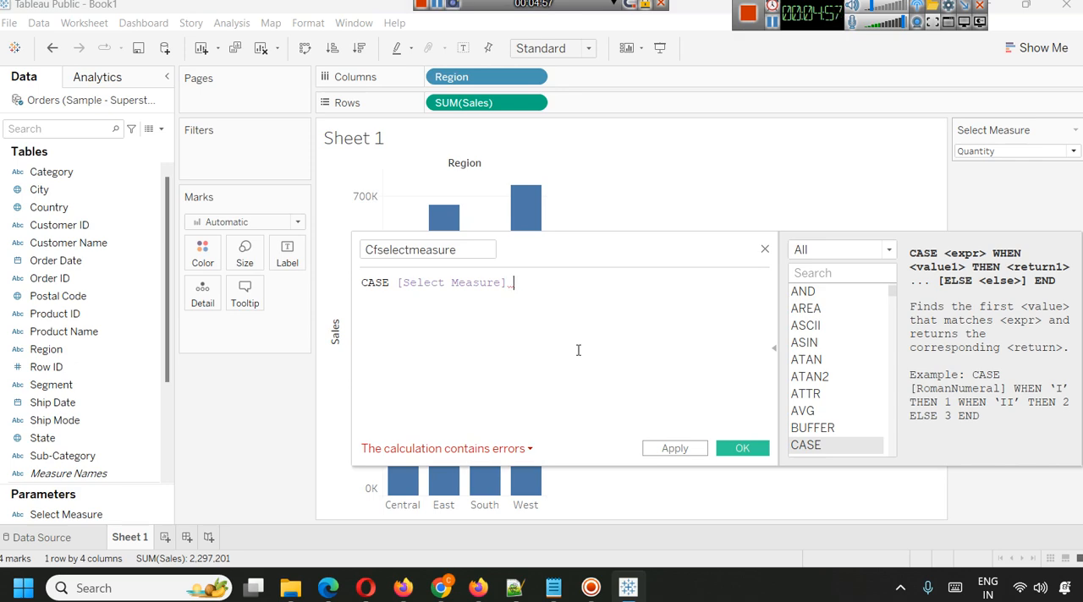
Add the branch WHEN 'Sales' THEN [Sales] on its own line and start a new line below it.
type("WHEN")
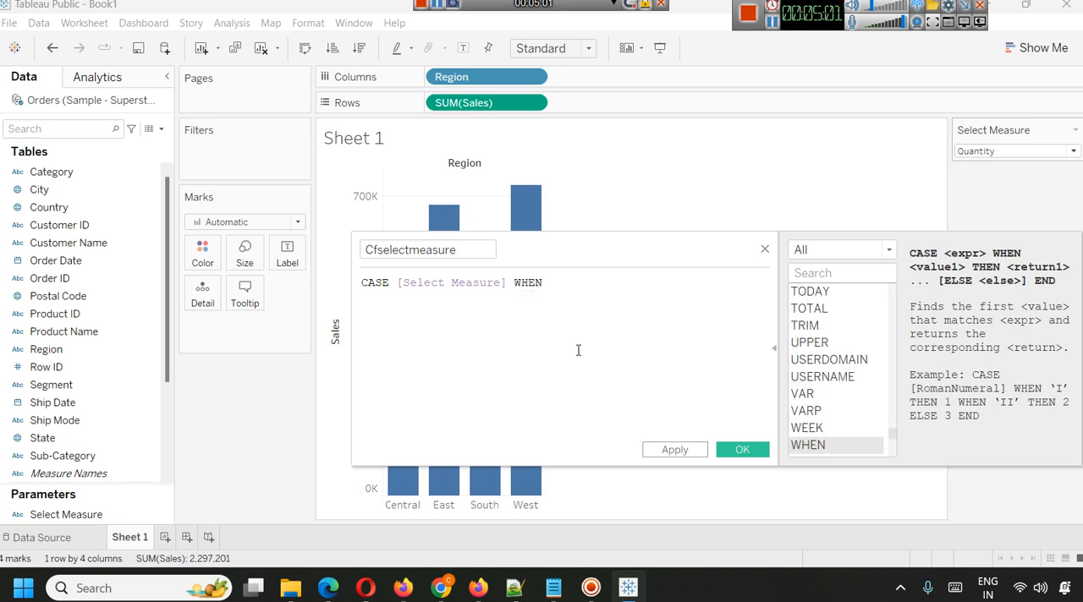
type(" [Sa")
key("Return")
key("BackSpace")
key("BackSpace")
key("BackSpace")
key("BackSpace")
key("BackSpace")
key("BackSpace")
key("BackSpace")
type("'Sales' T")
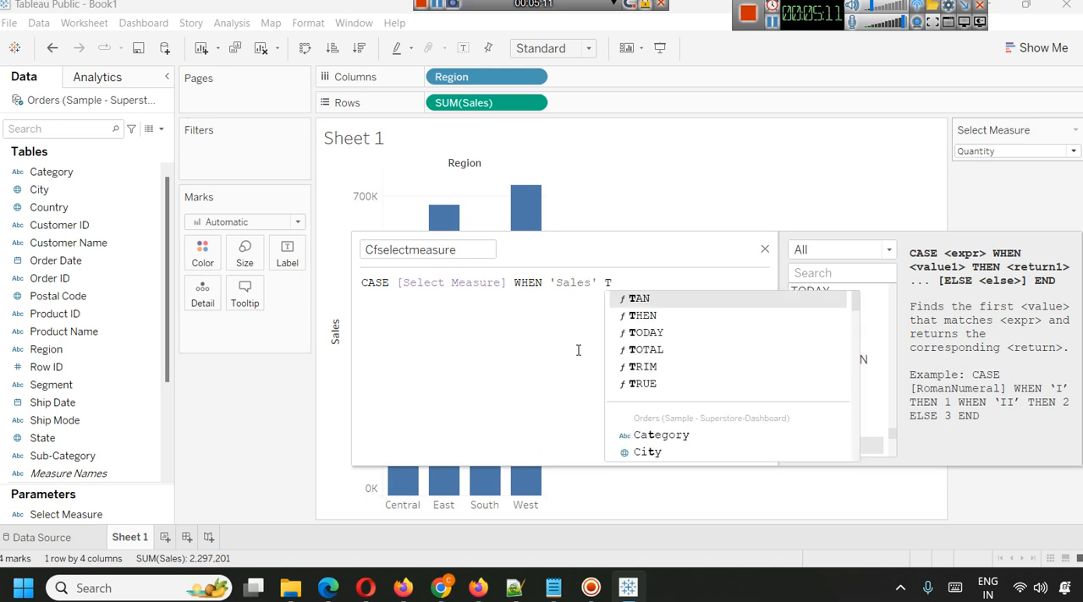
type("HEN ")
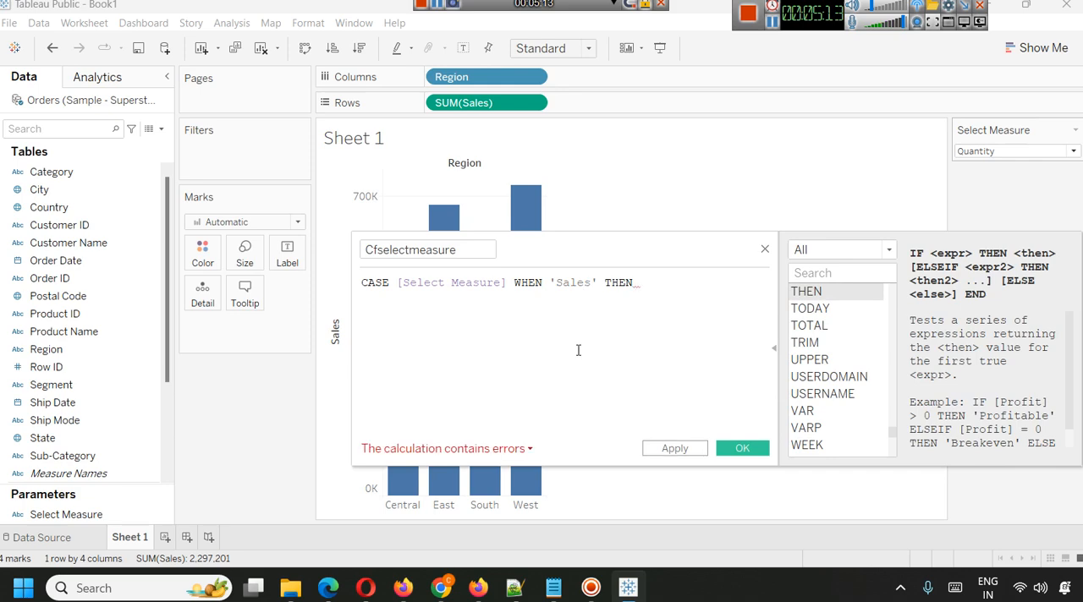
type("S")
key("Return")
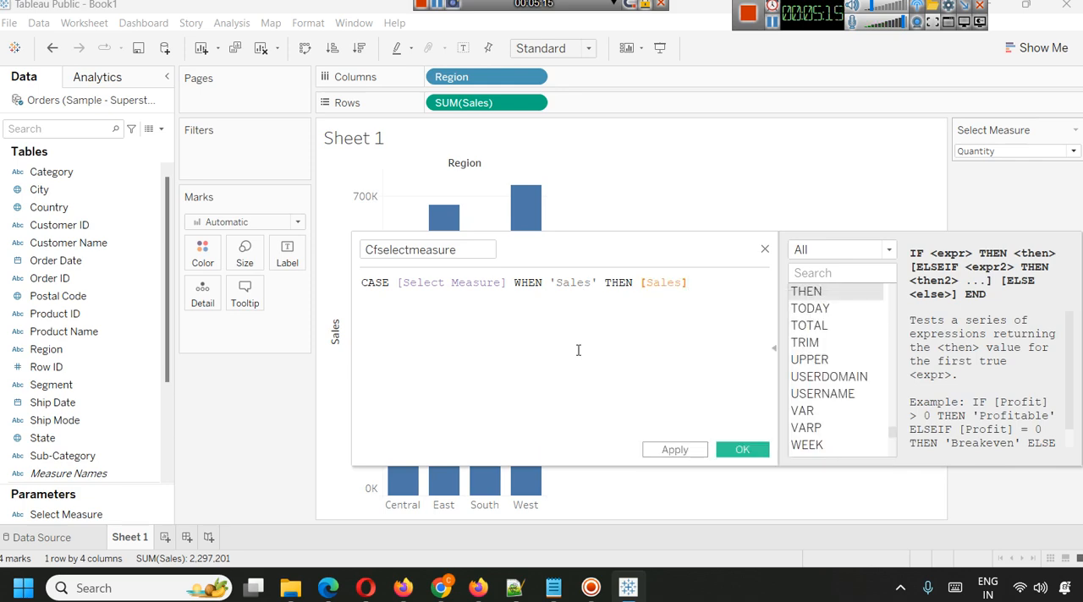
left_click(514, 282)
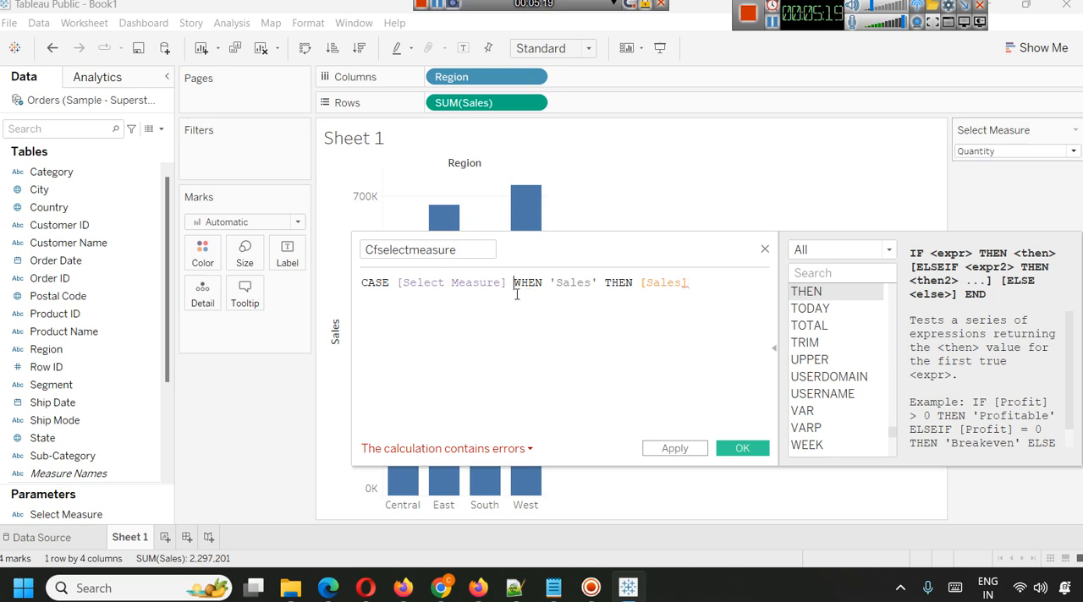
key("Return")
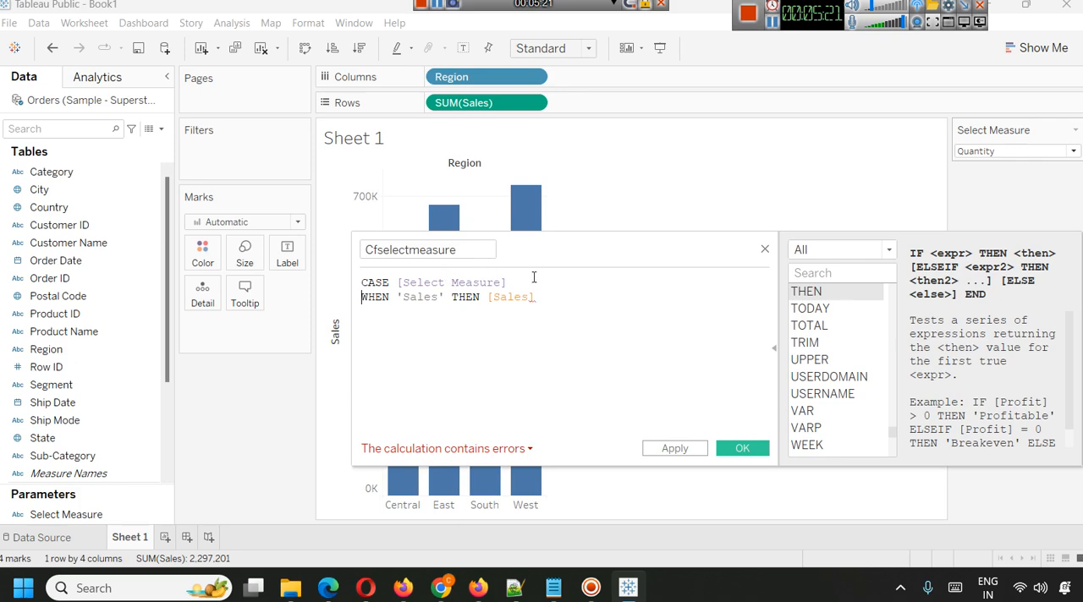
left_click(534, 297)
key("Return")
type("W")
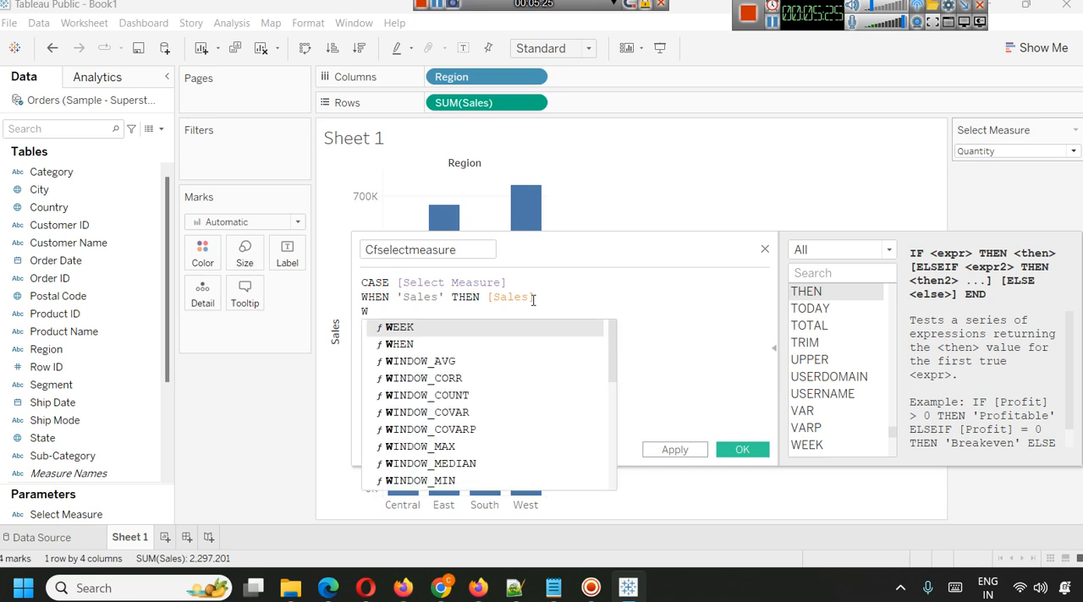
type("HEN")
key("BackSpace")
key("BackSpace")
key("BackSpace")
key("BackSpace")
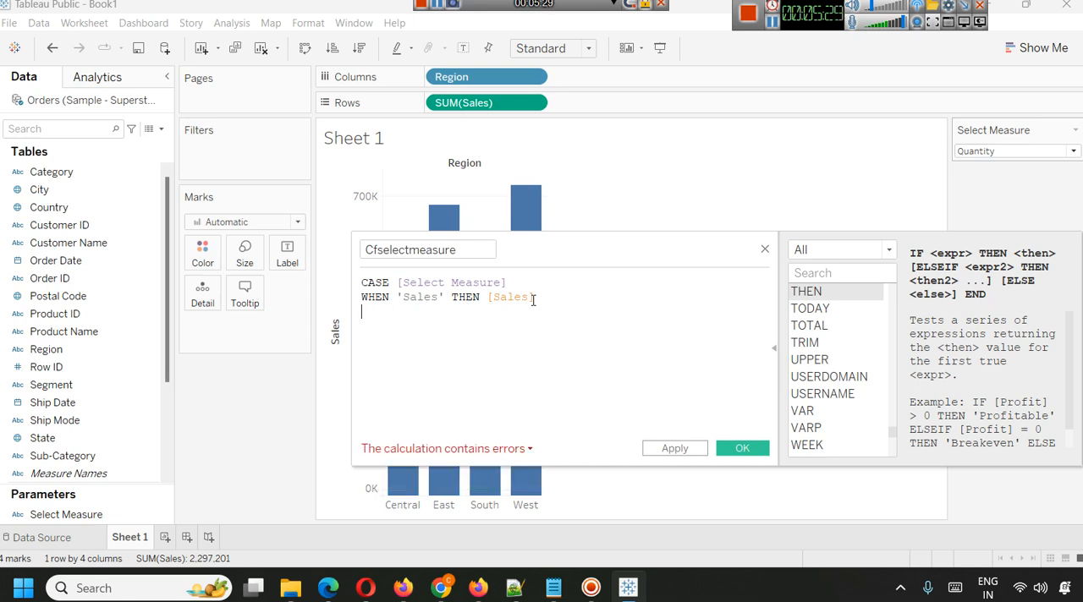
Try a second branch in the formula, ELSEIF 'Profit' THEN [Profit].
type("E")
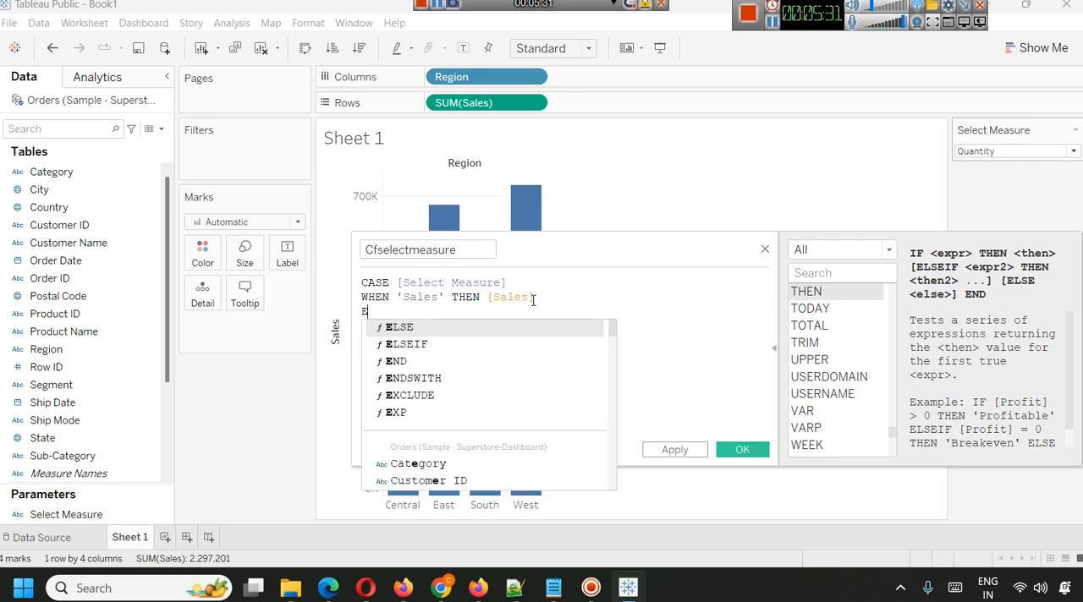
key("Down")
key("Return")
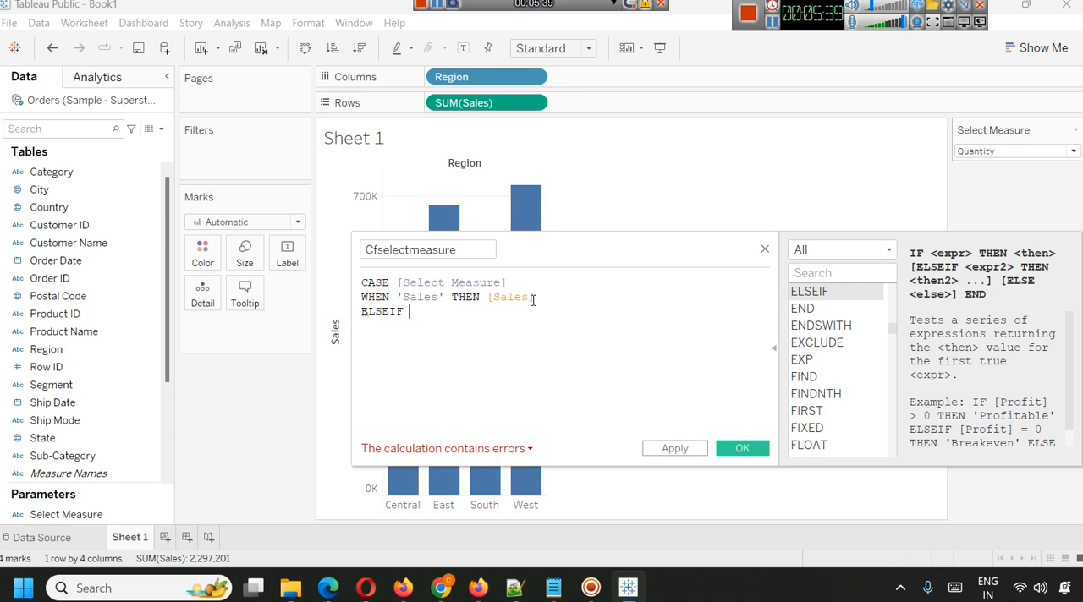
type("'Pr")
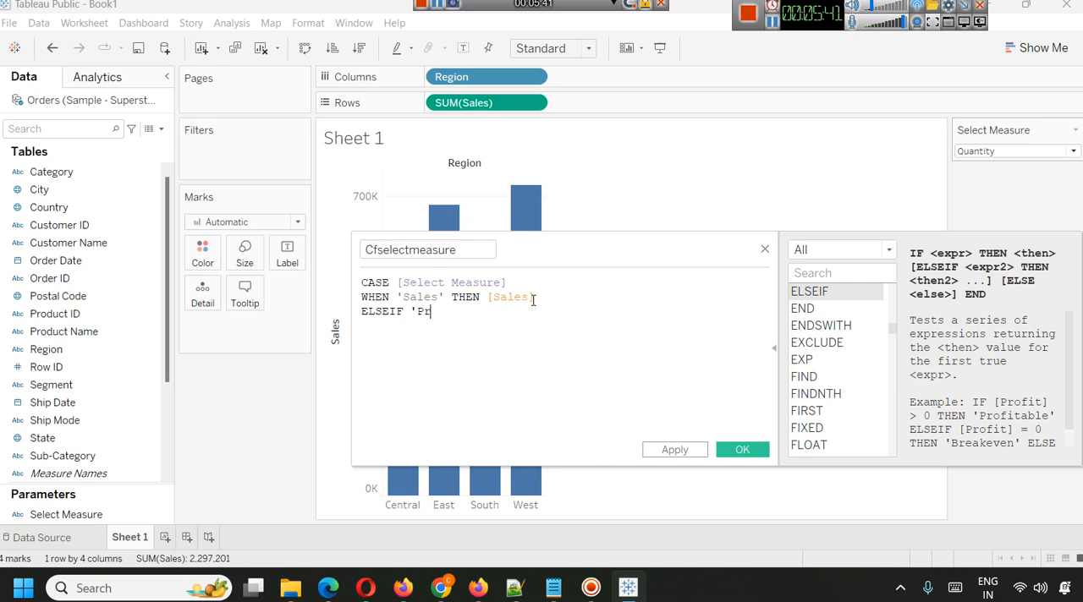
type("ofit' THEN Pro")
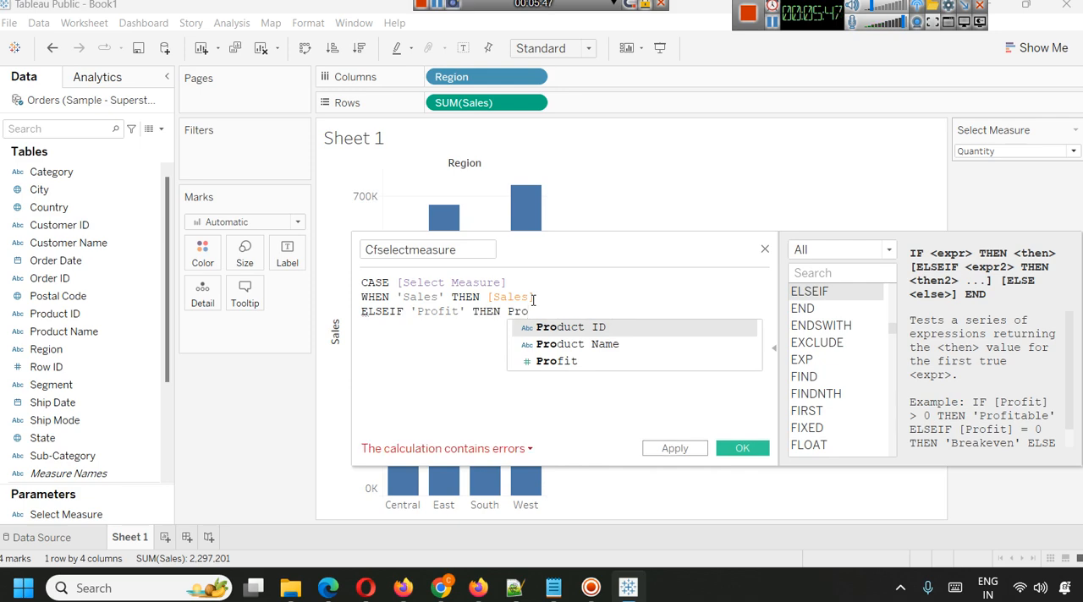
key("Down")
key("Down")
key("Return")
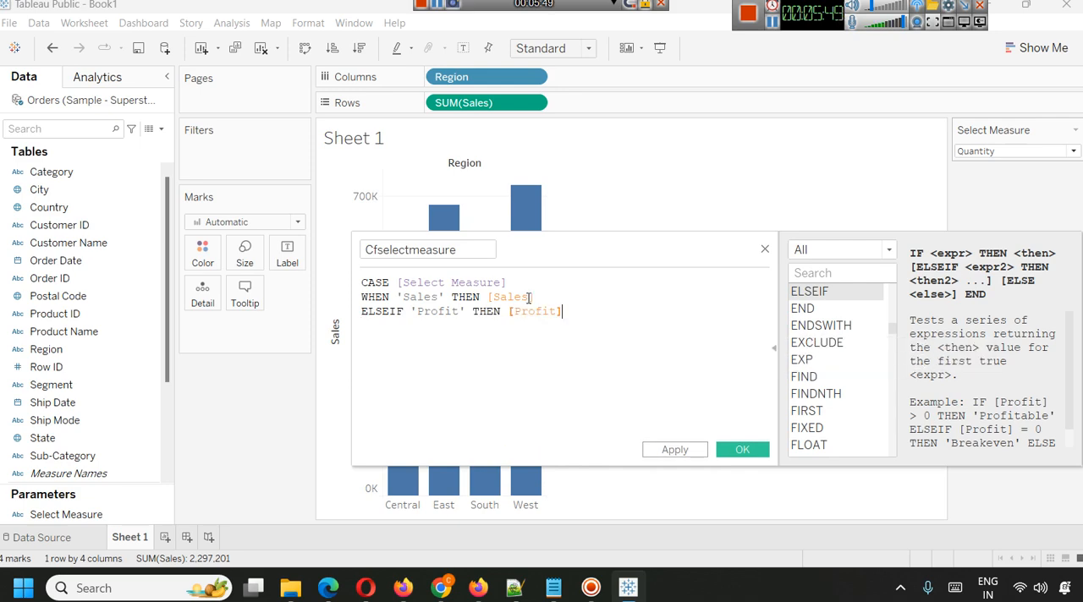
Switch the Select Measure parameter on the sheet to Sales, ending on Profit.
scroll(80, 433, "down", 3)
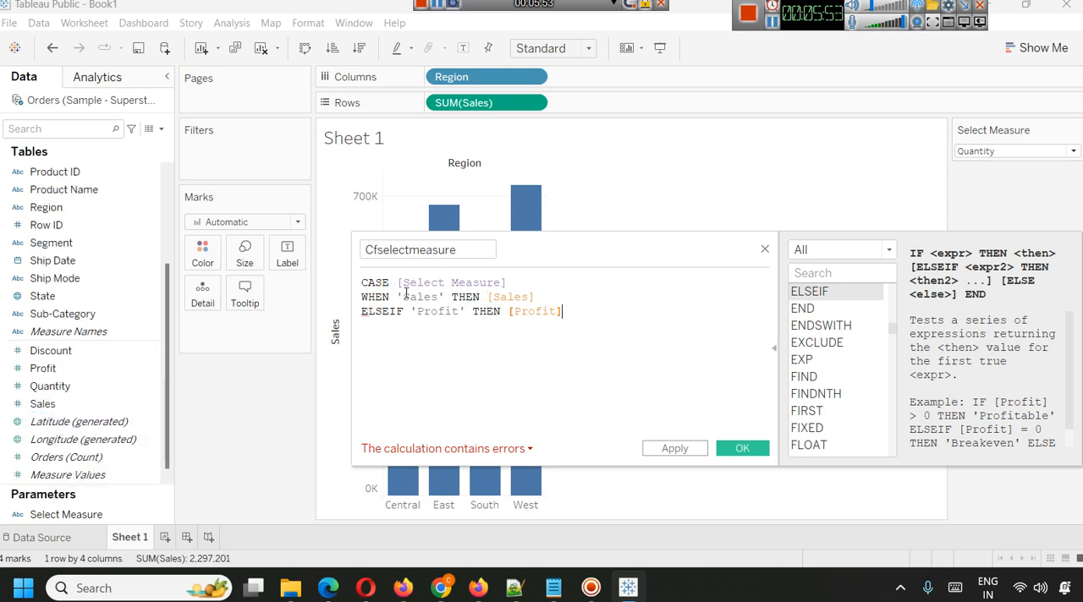
left_click(998, 152)
left_click(996, 165)
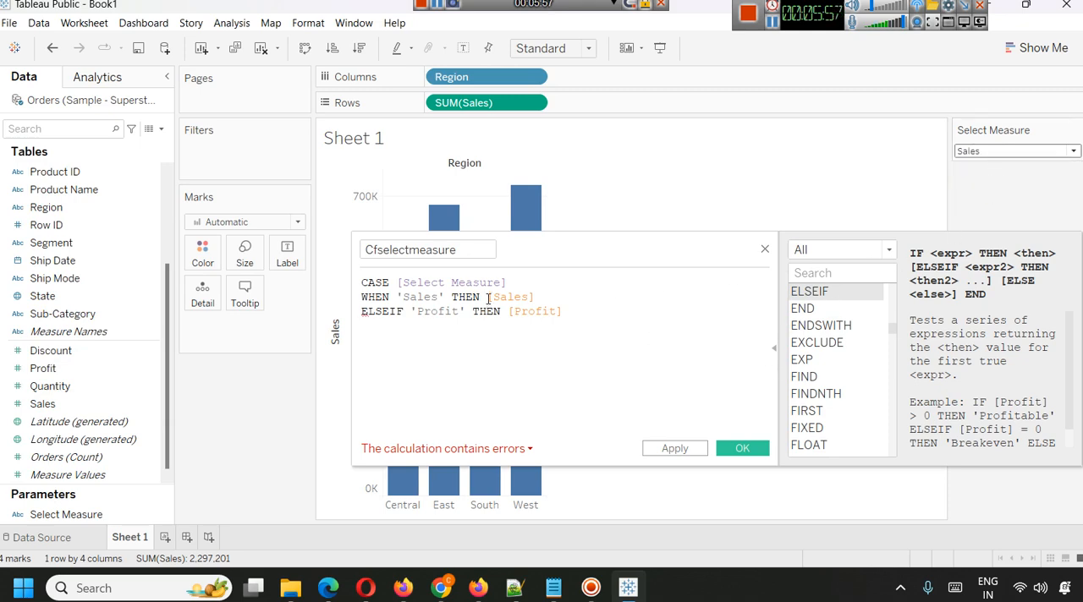
left_click(985, 155)
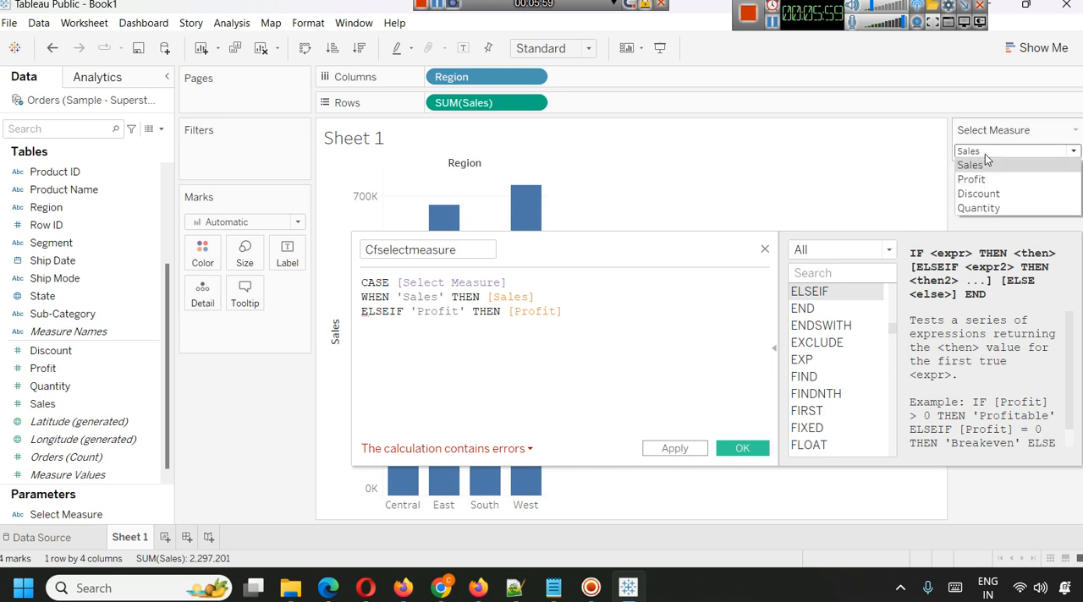
left_click(989, 178)
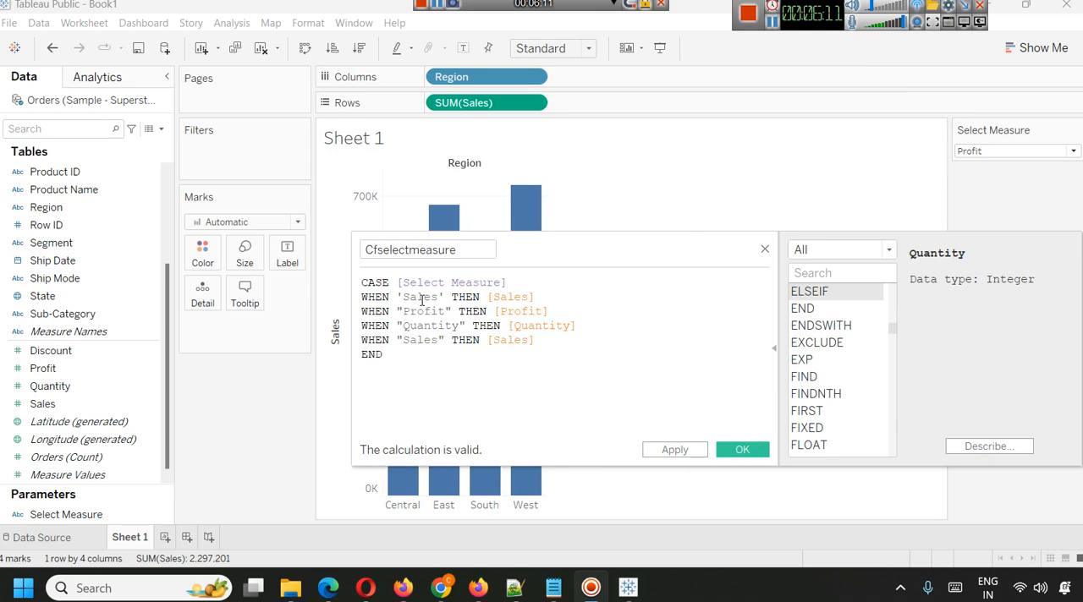
Apply the Cfselectmeasure calculation and save the field.
left_click(382, 298)
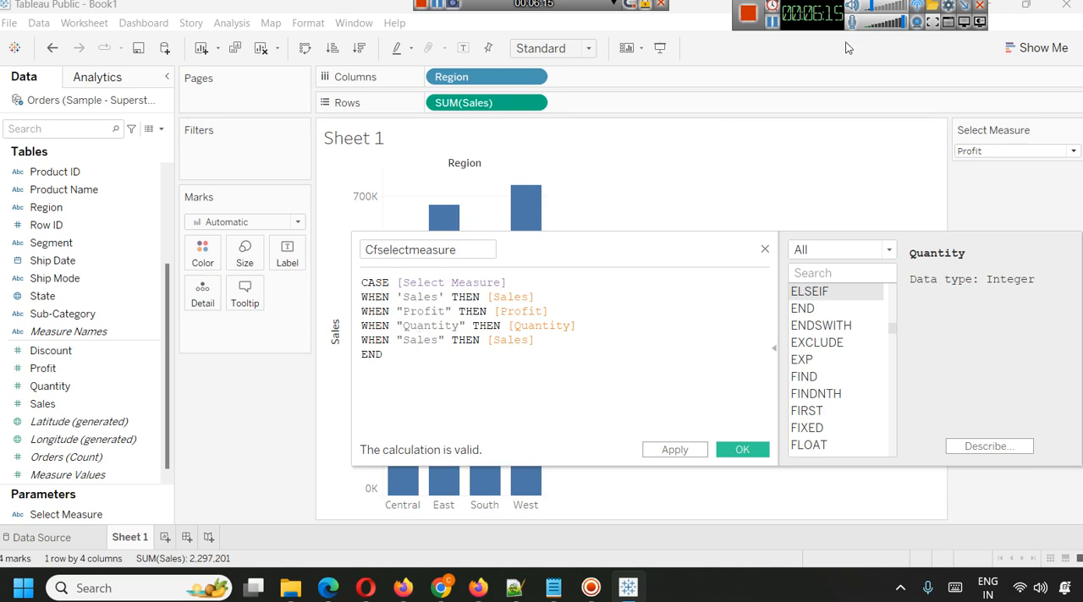
left_click(675, 450)
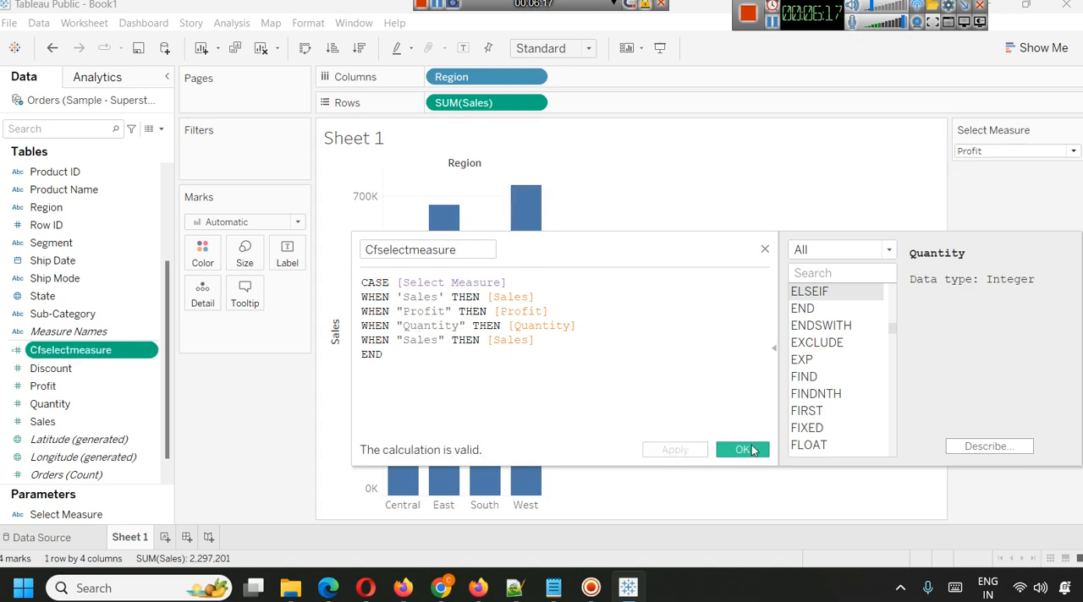
left_click(753, 451)
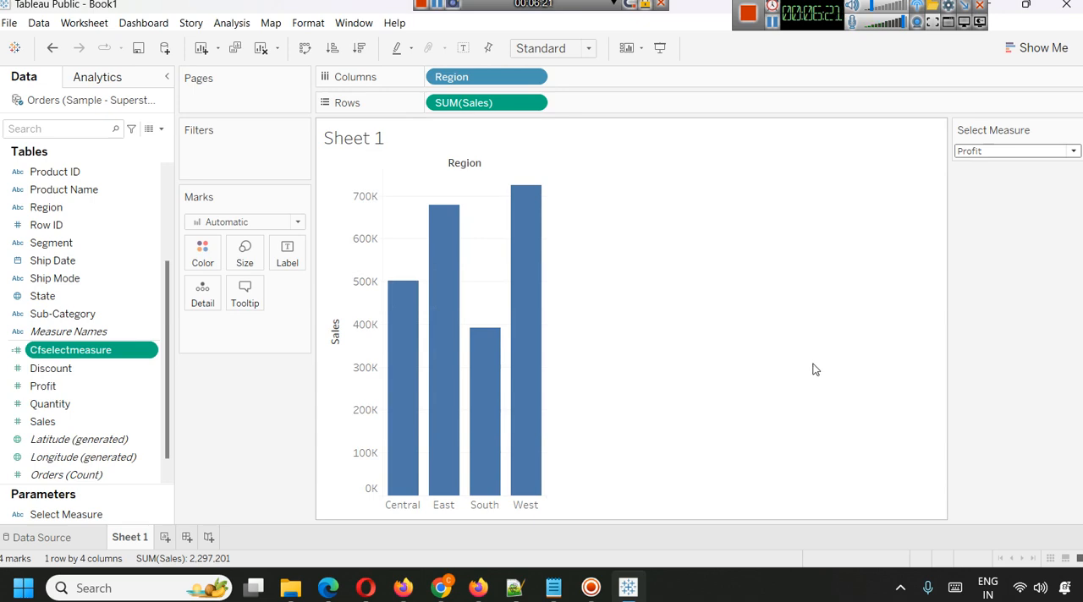
mouse_move(528, 412)
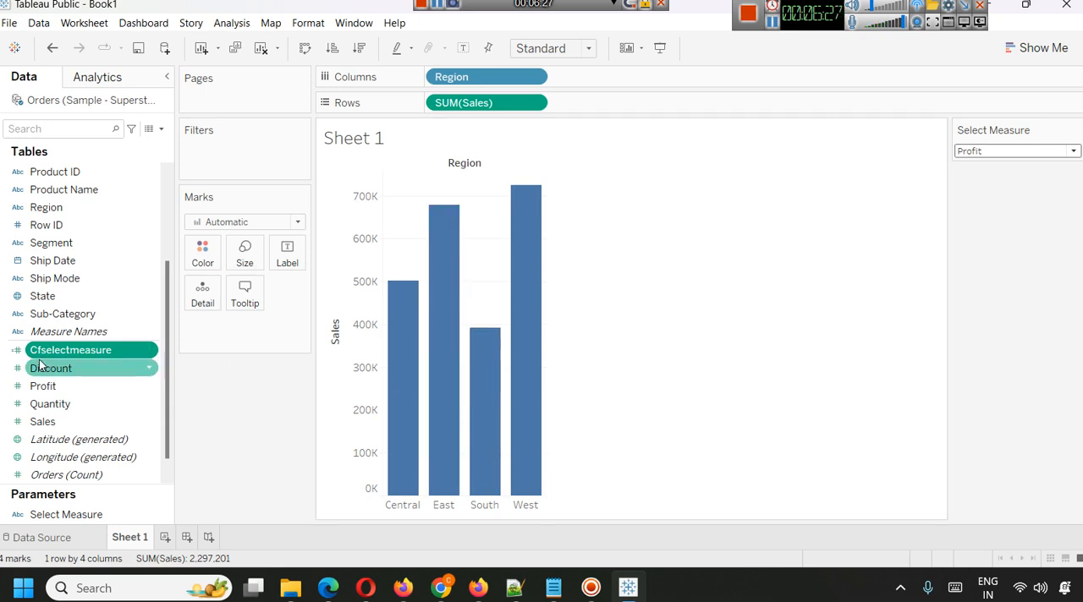
Replace the Sales measure on Rows with Profit, and replace that with Quantity.
left_click(882, 4)
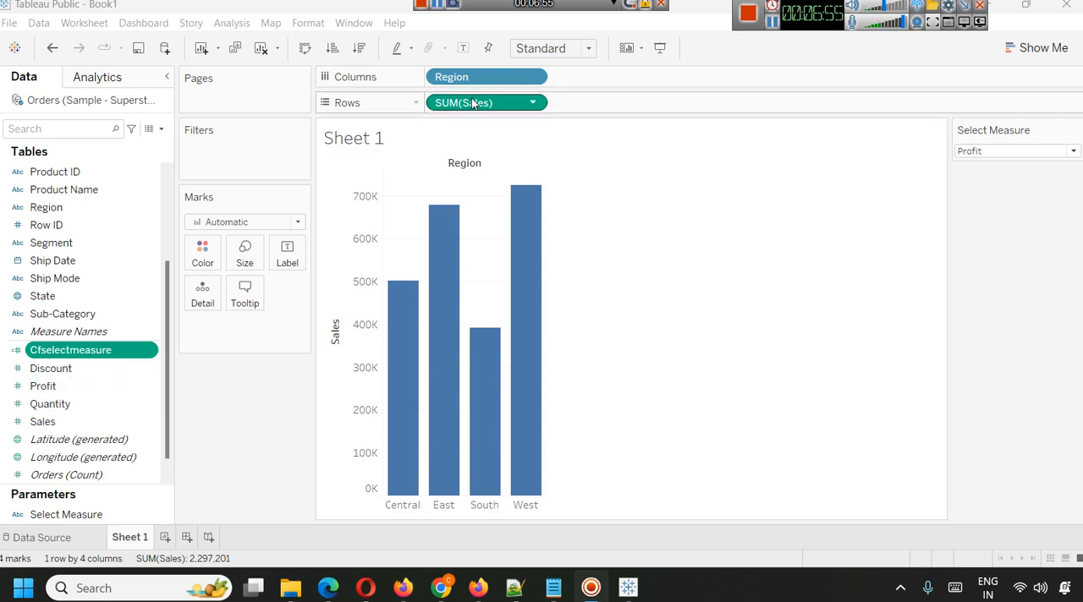
mouse_move(464, 102)
left_mouse_down()
mouse_move(25, 525)
mouse_move(44, 401)
mouse_move(216, 365)
mouse_move(440, 130)
mouse_move(449, 103)
left_mouse_up()
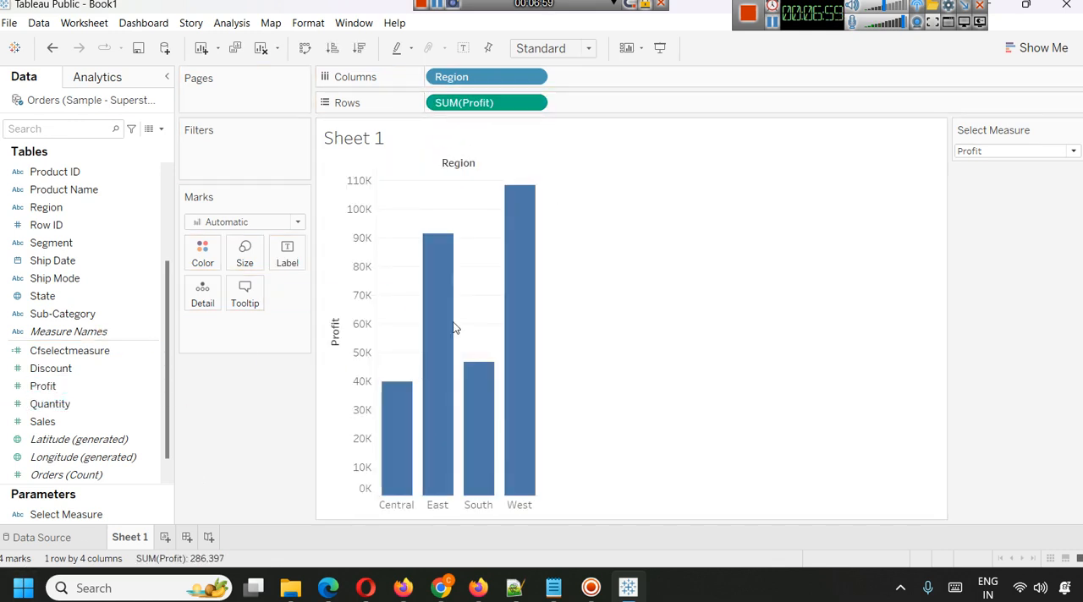
left_click_drag(449, 102, 522, 105)
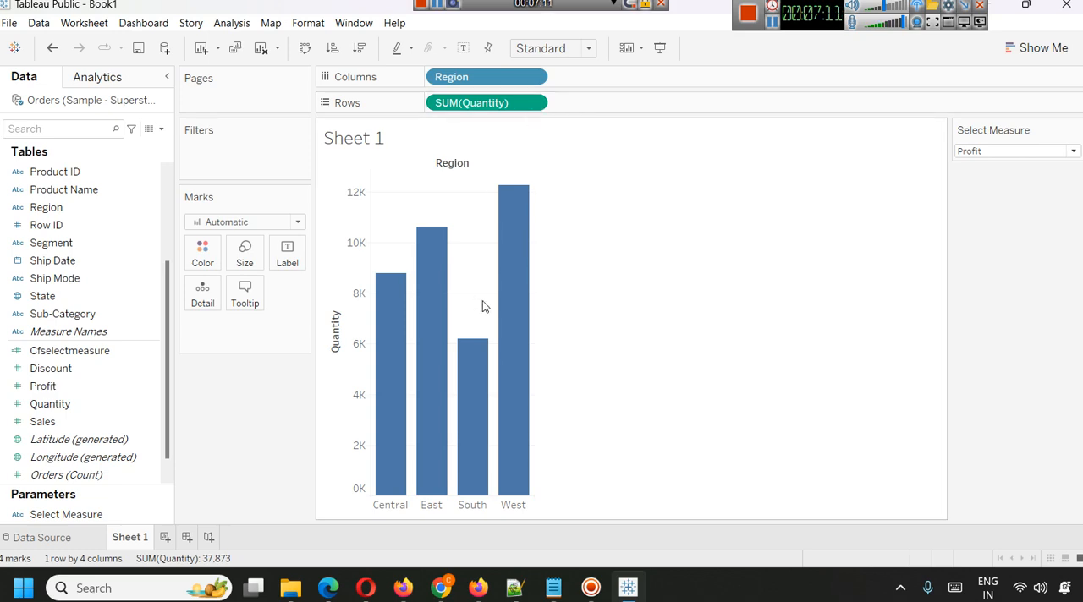
Review the Select Measure parameter's settings and its list of allowable values.
right_click(99, 517)
left_click(170, 328)
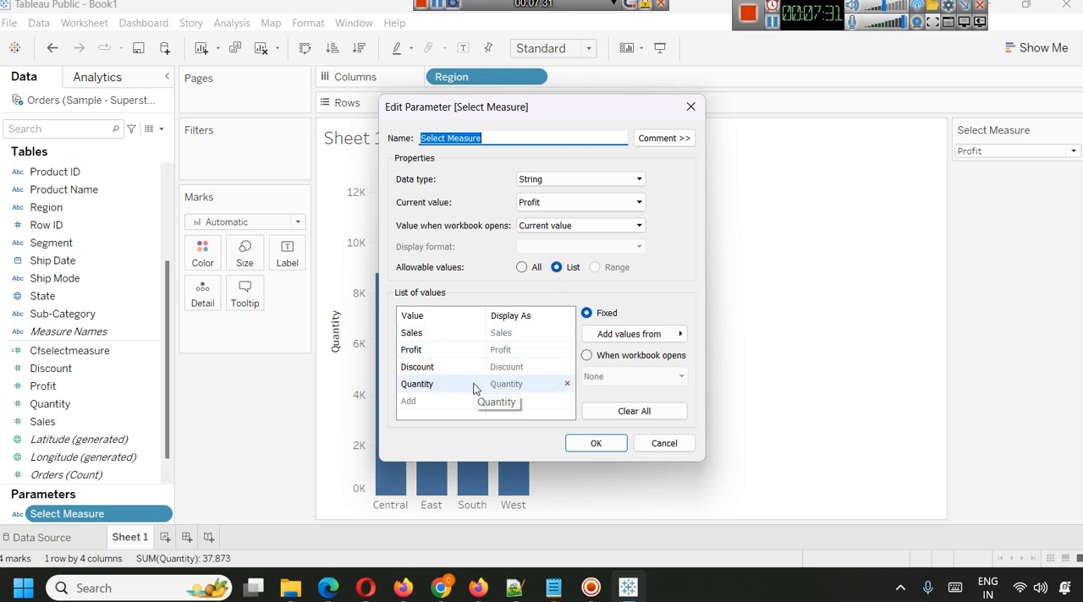
left_click(596, 443)
Test the Select Measure parameter on the sheet with Sales, Discount and Quantity, ending on Profit.
left_click(1011, 152)
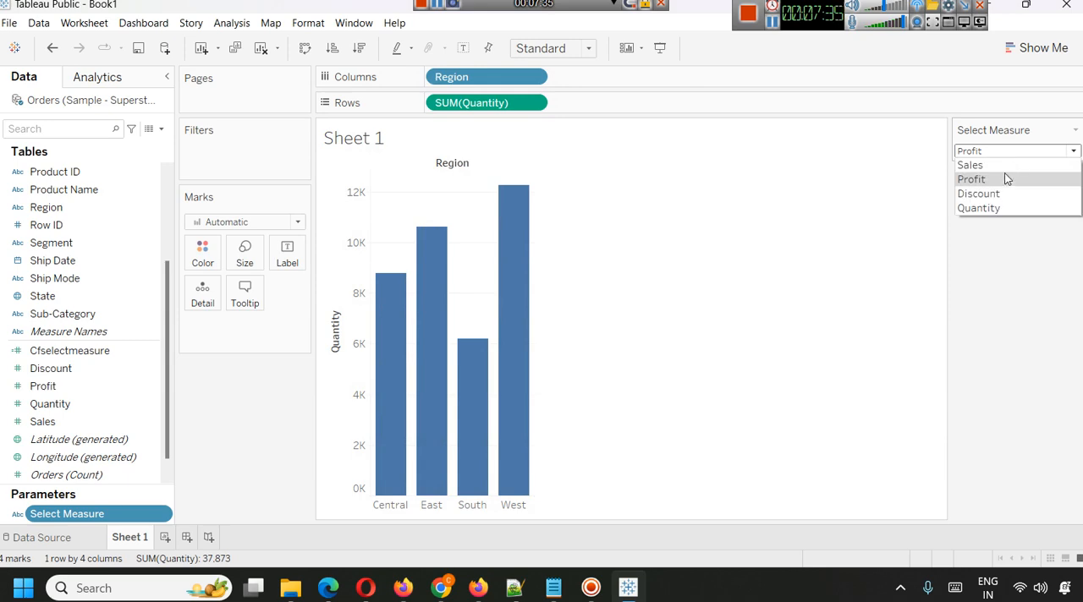
left_click(1005, 166)
left_click(1006, 150)
left_click(999, 190)
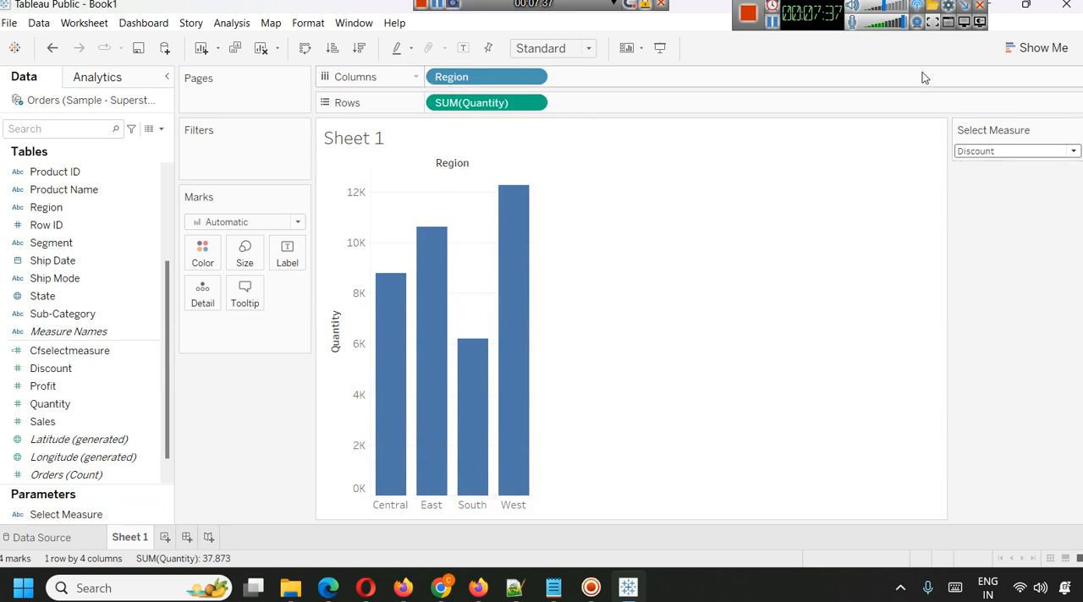
left_click(986, 152)
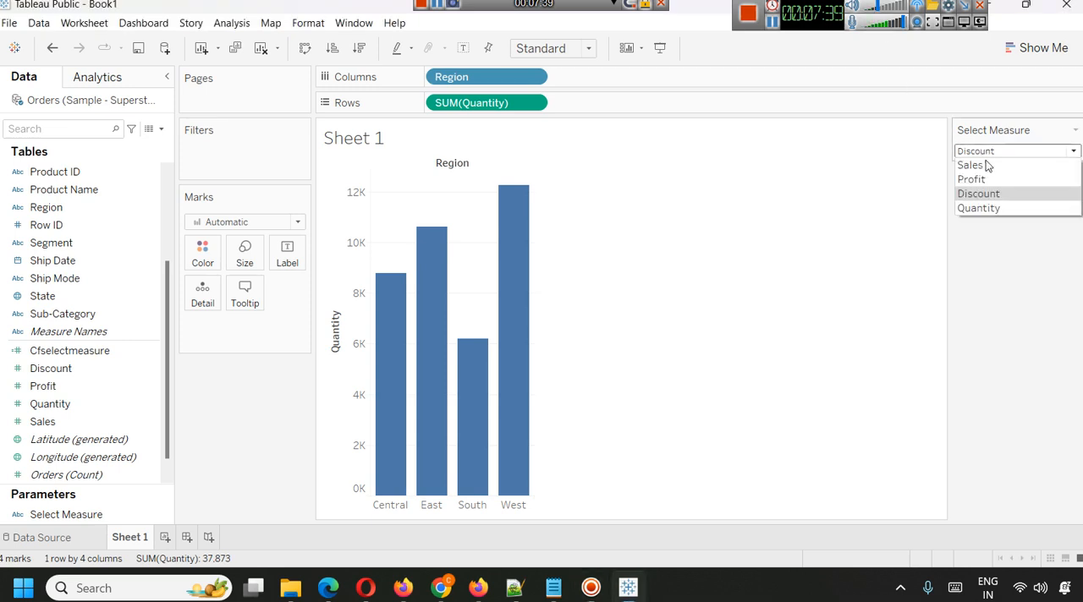
left_click(993, 209)
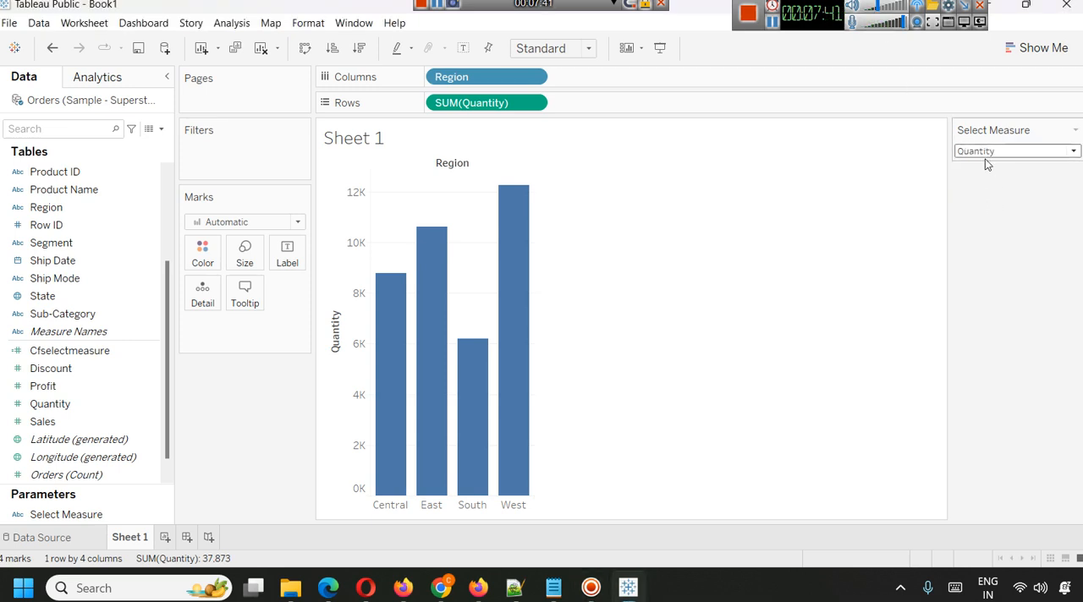
left_click(985, 153)
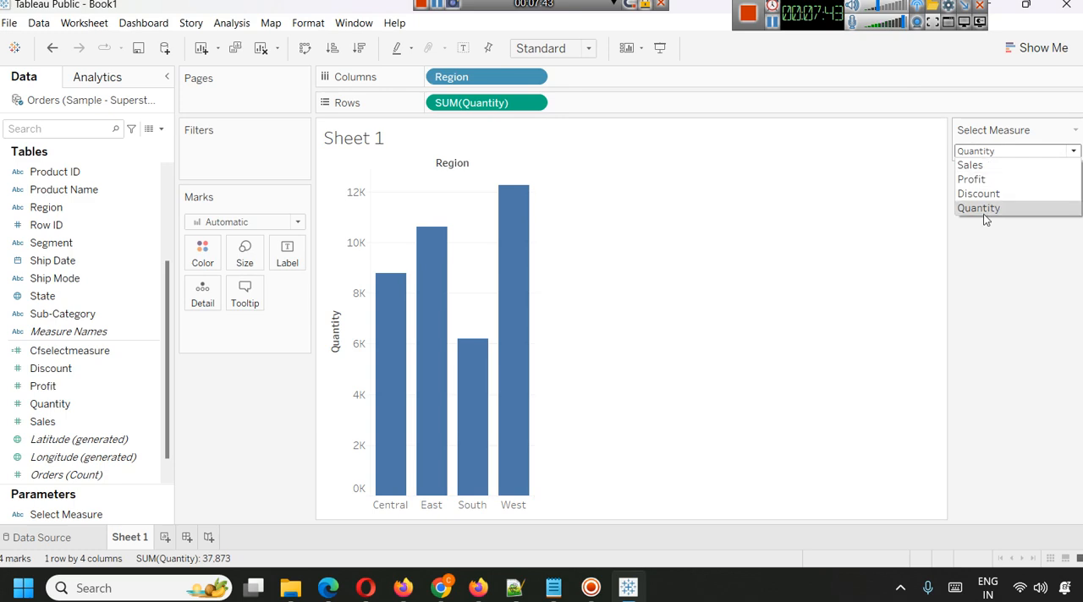
left_click(981, 170)
left_click(982, 152)
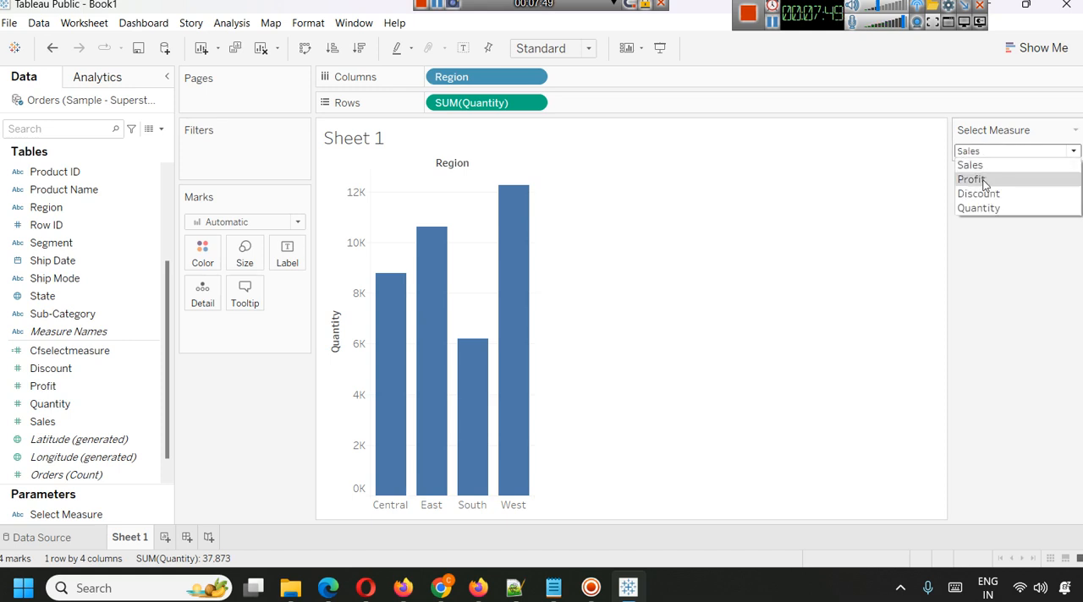
left_click(984, 179)
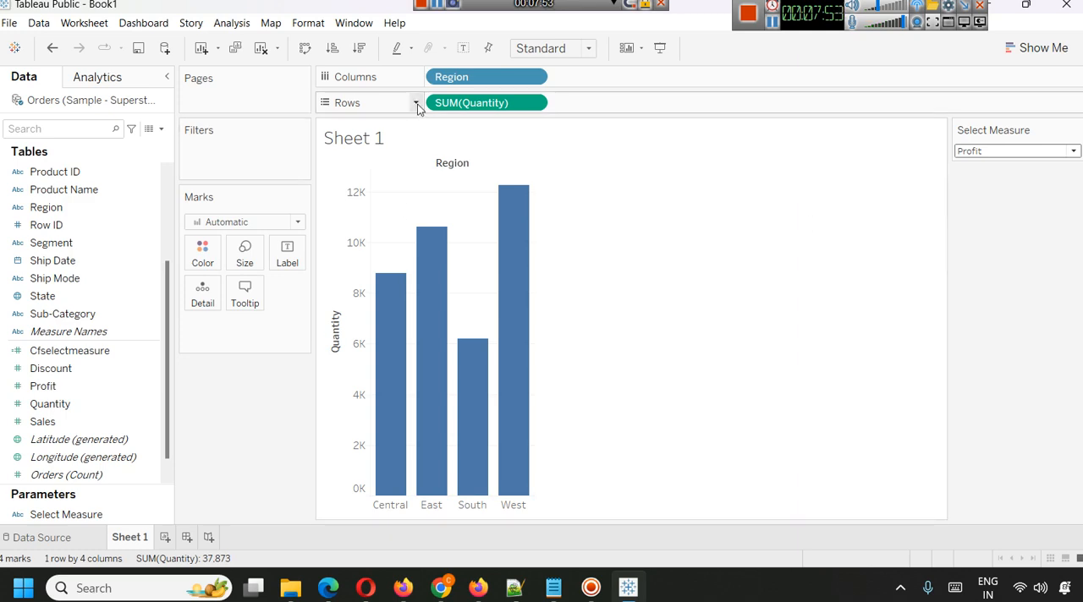
Remove the Quantity measure from Rows.
left_click_drag(450, 104, 52, 402)
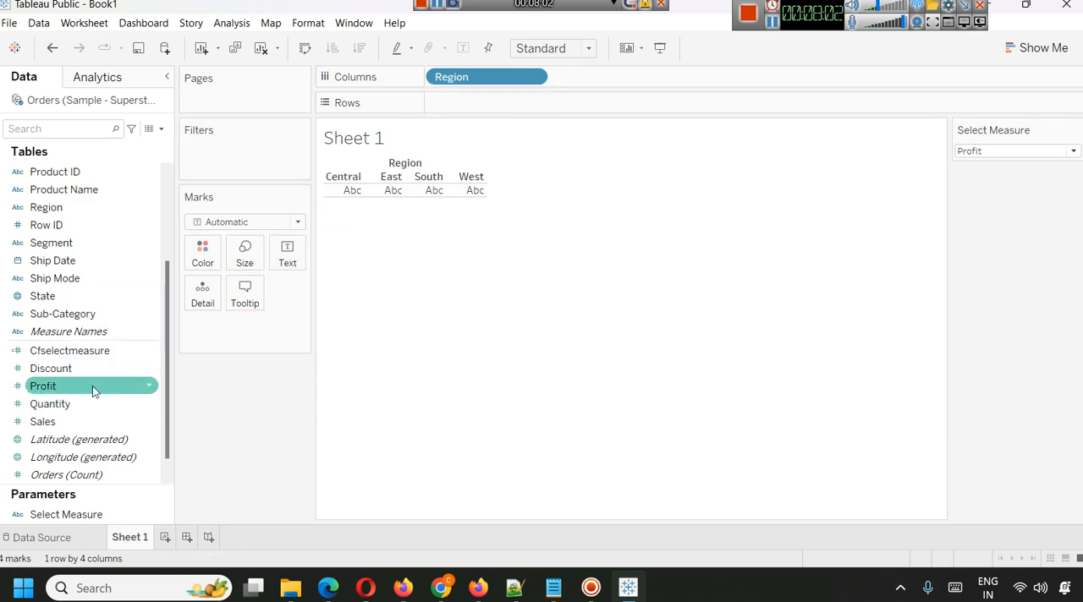
In the Cfselectmeasure calculation, change the value tested by the first WHEN branch to 'Discount'.
right_click(54, 357)
left_click(117, 88)
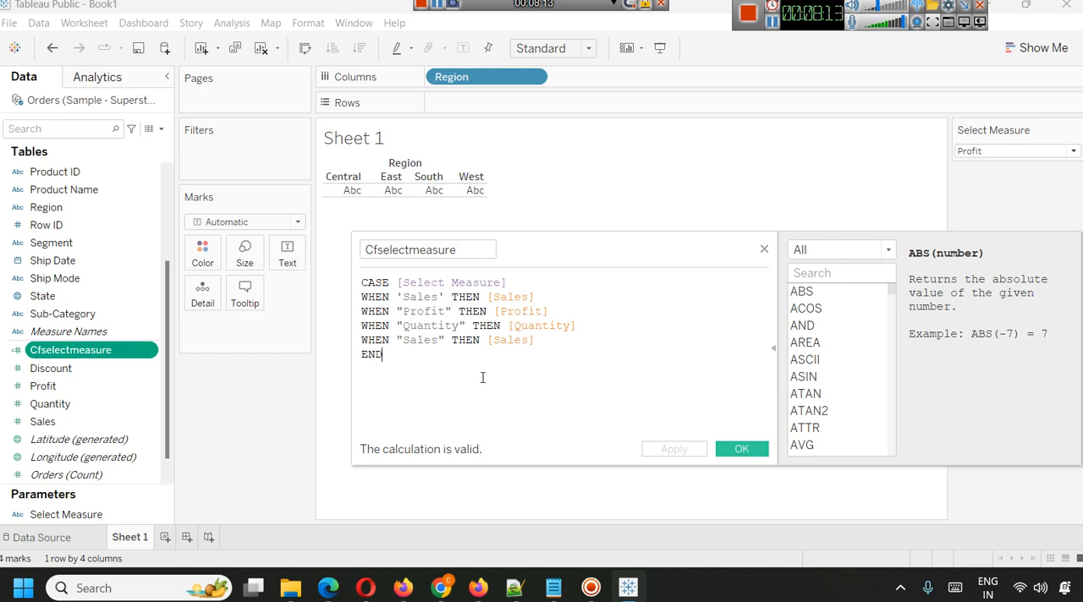
double_click(514, 341)
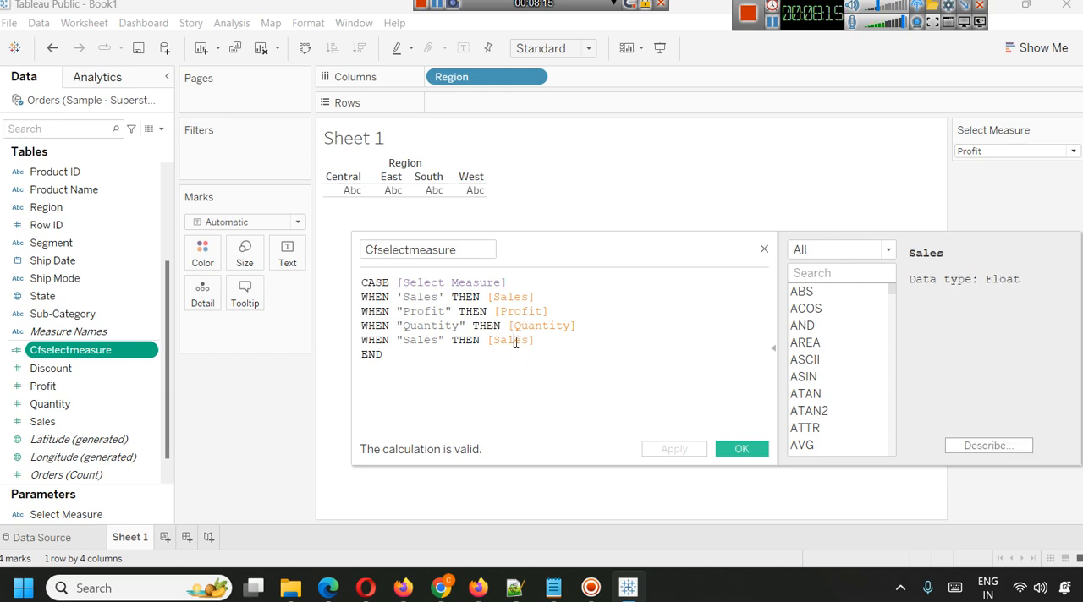
double_click(421, 298)
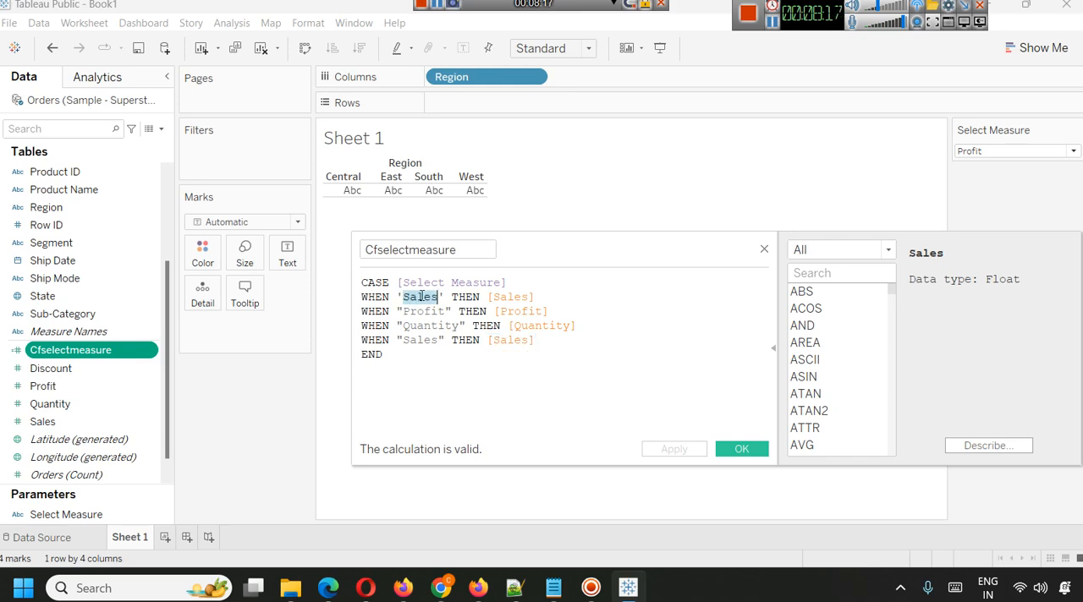
type("DIscoyb")
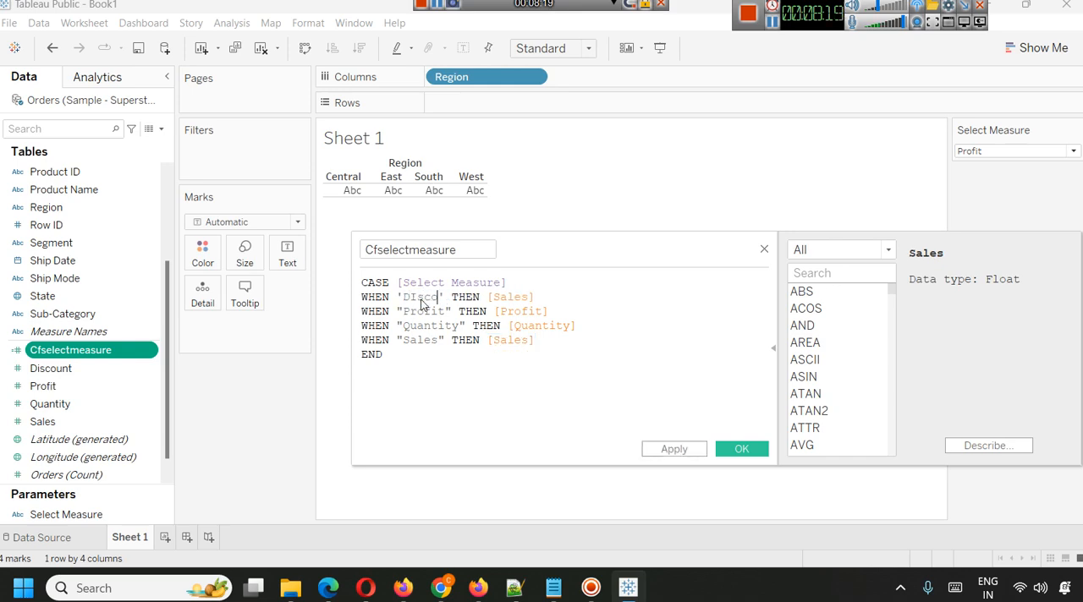
key("BackSpace")
key("BackSpace")
key("BackSpace")
key("BackSpace")
key("BackSpace")
key("BackSpace")
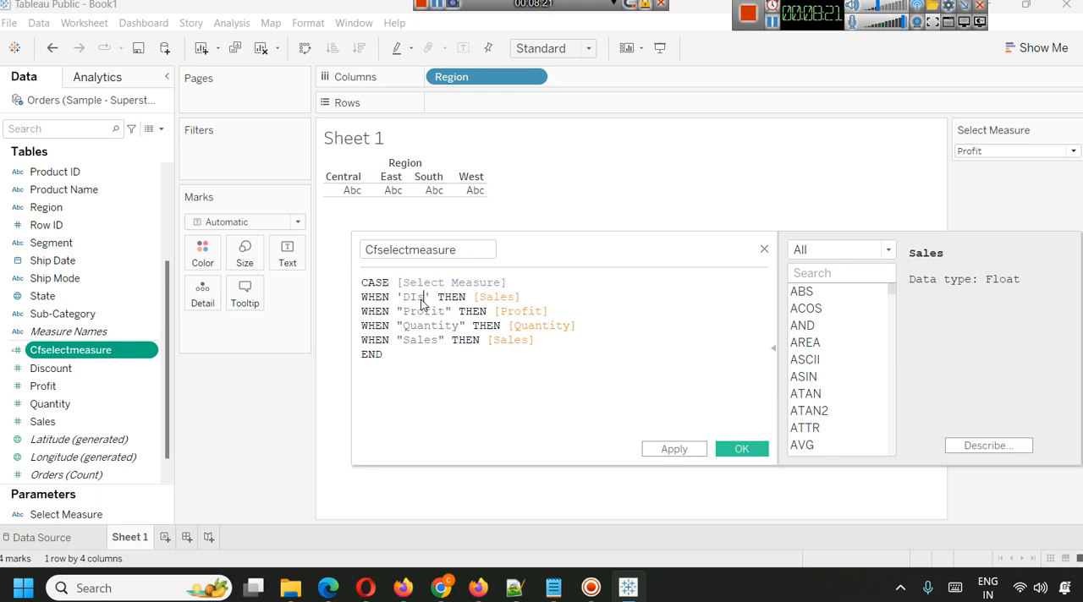
type("iscount")
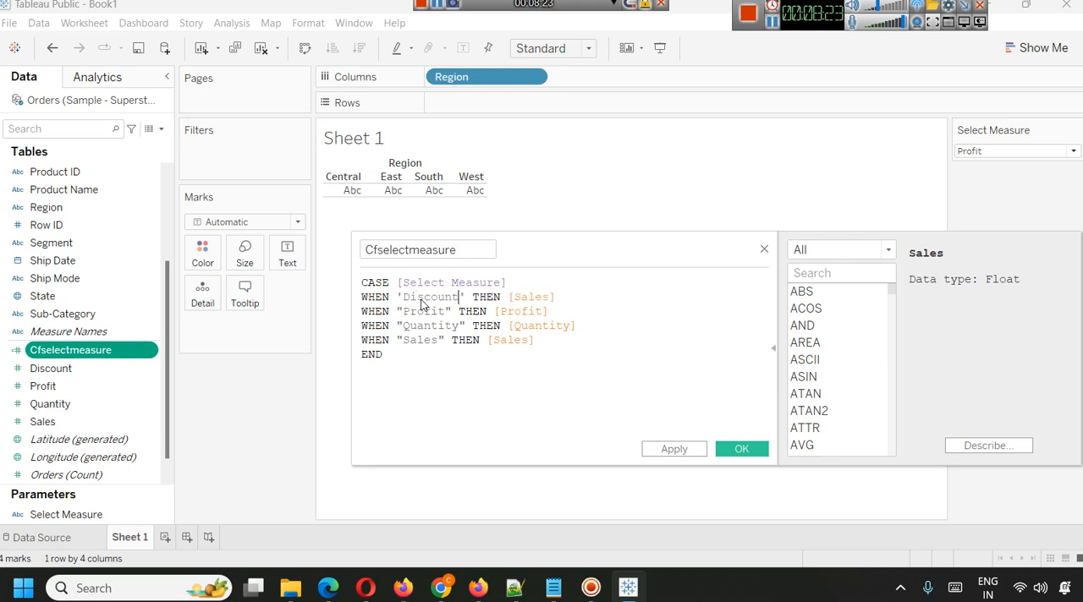
Make the first WHEN branch return the [Discount] field.
double_click(424, 301)
key("ctrl+c")
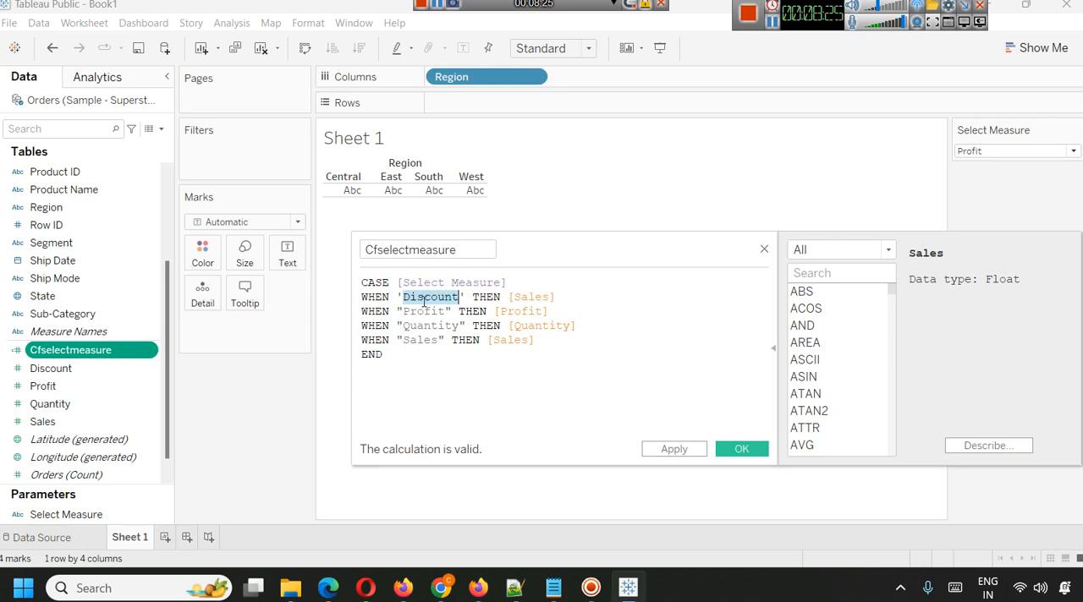
double_click(530, 296)
key("ctrl+v")
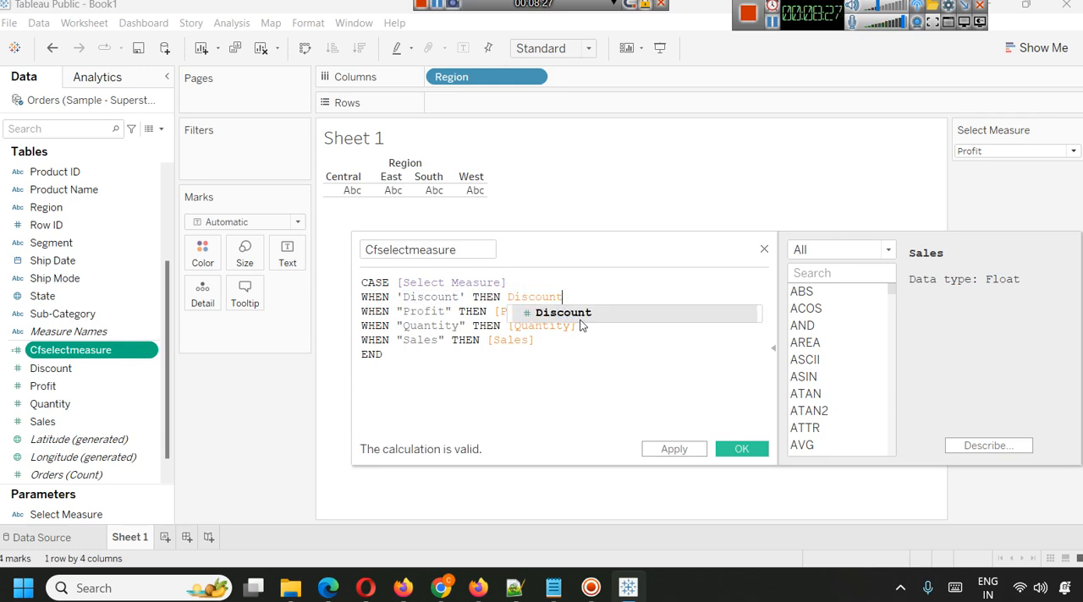
type("]")
left_click(510, 298)
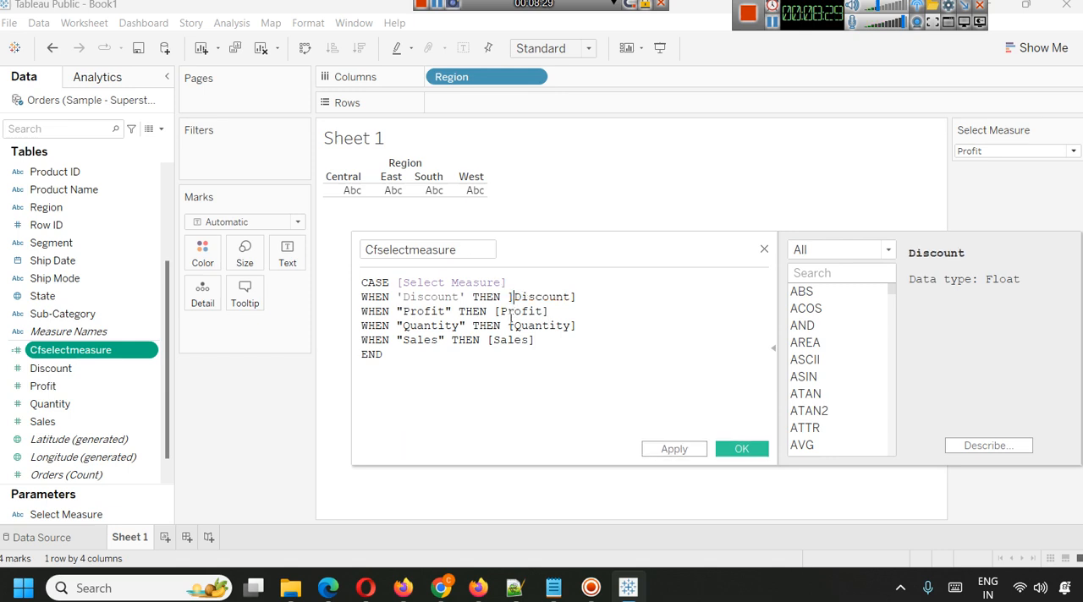
type("[")
left_click(578, 378)
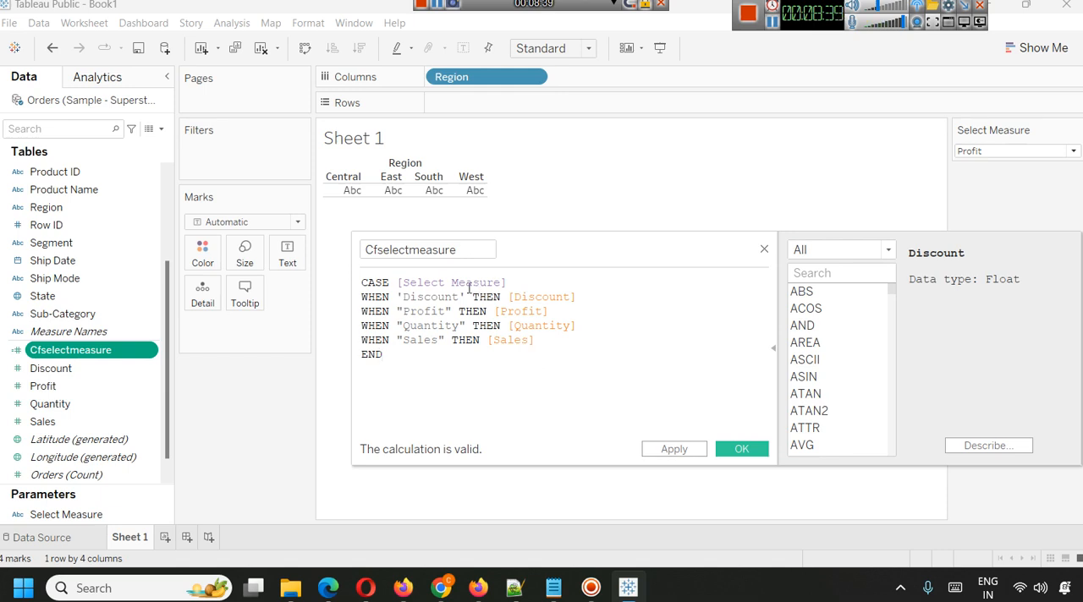
Review the CASE formula's branches, look up the CASE function in the function reference, and compare the Select Measure options.
left_click_drag(506, 284, 355, 277)
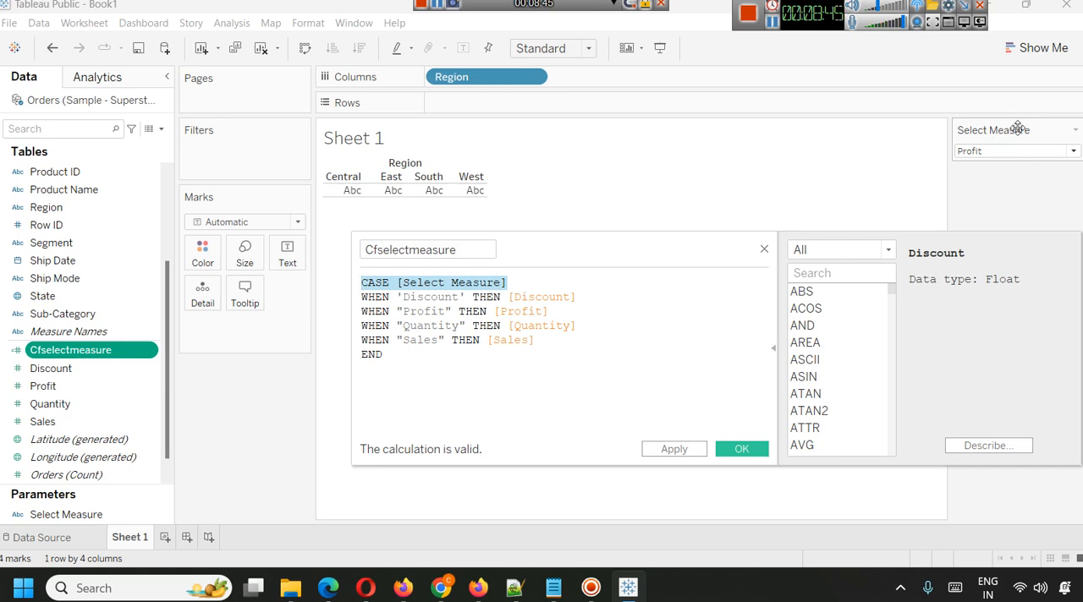
left_click(535, 285)
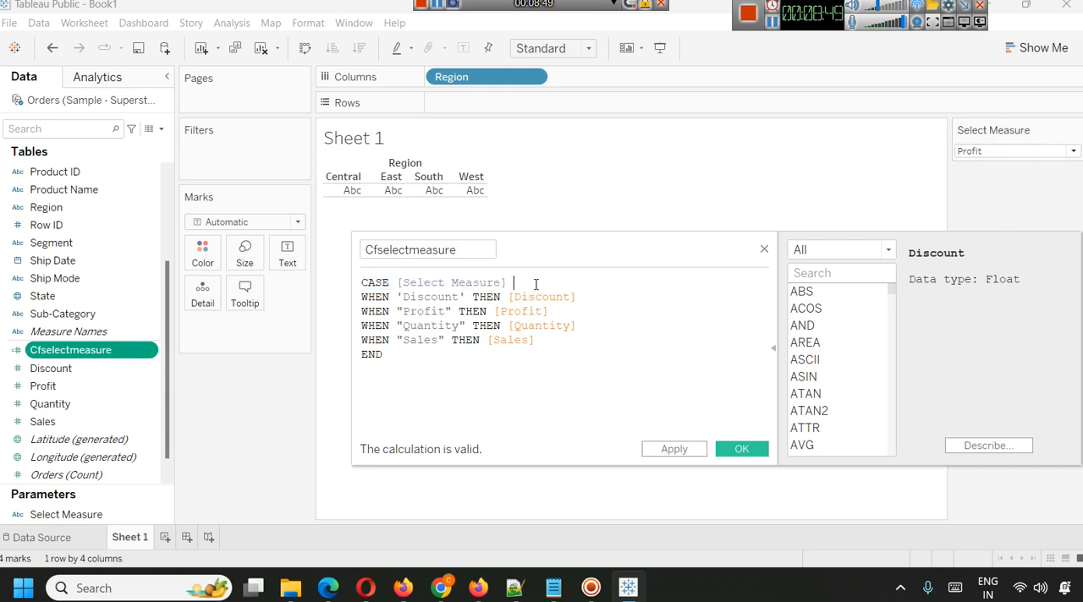
double_click(379, 299)
double_click(441, 296)
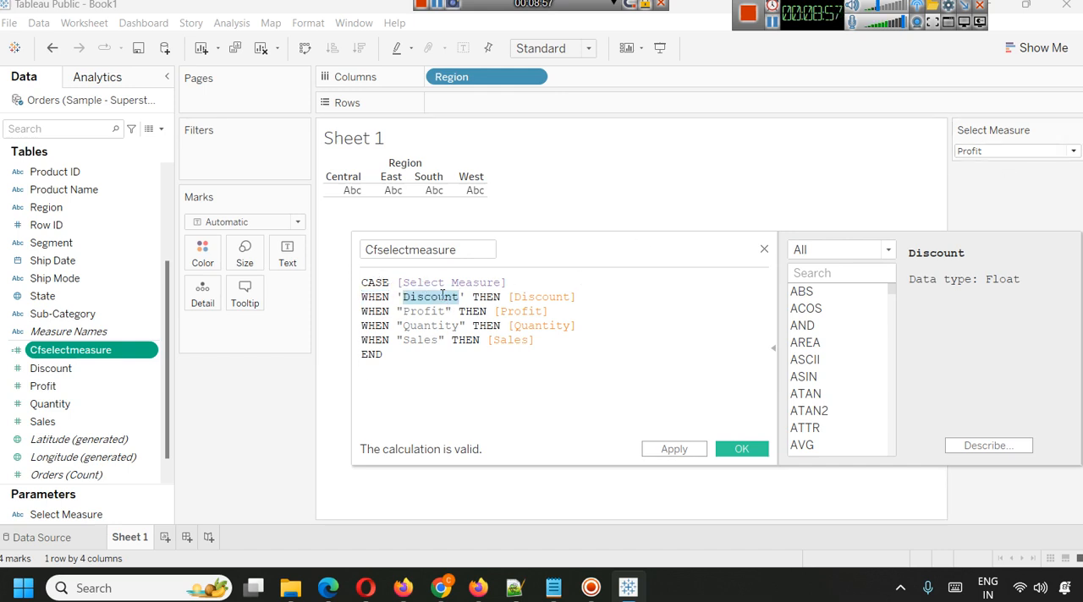
left_click(531, 298)
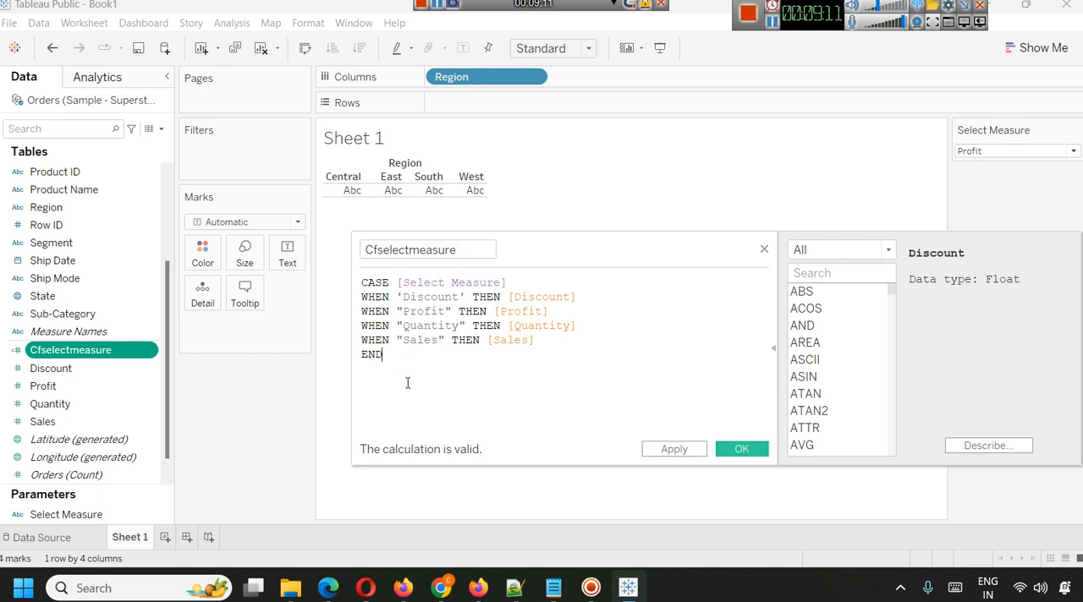
double_click(380, 283)
left_click(856, 274)
type("case")
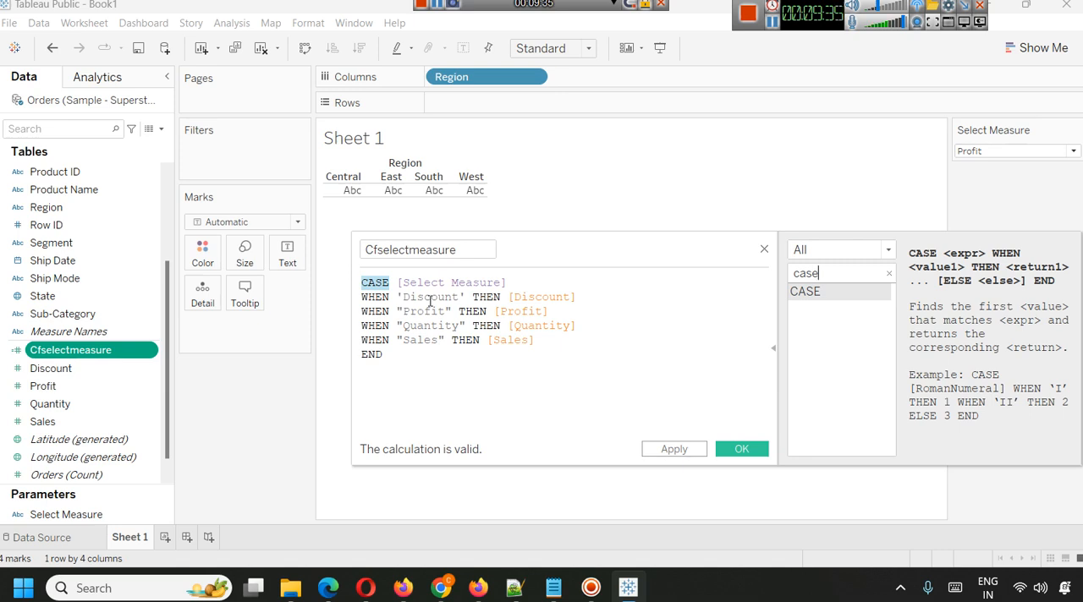
left_click(1011, 152)
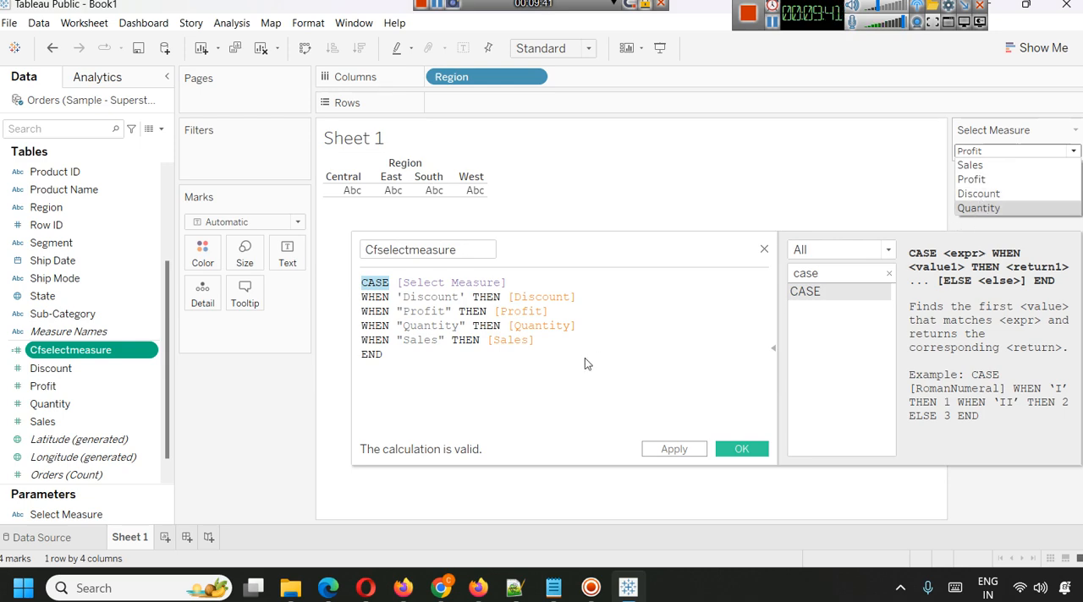
Apply and save the Cfselectmeasure calculation, and place the field on Rows as the chart's measure.
left_click(674, 449)
left_click(736, 450)
left_click(146, 423)
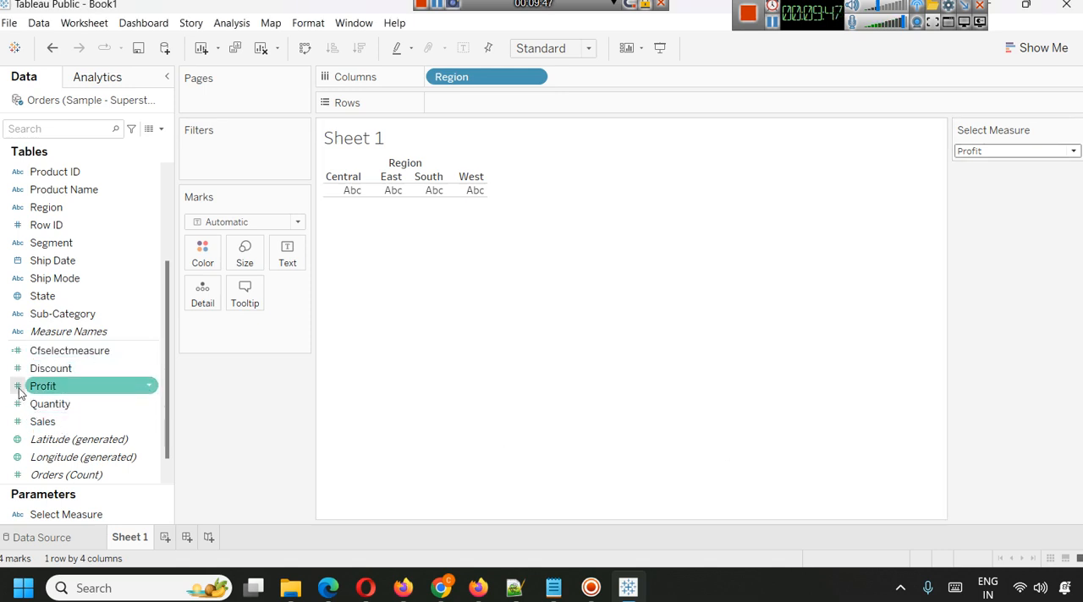
mouse_move(51, 358)
left_mouse_down()
mouse_move(358, 244)
mouse_move(502, 119)
mouse_move(499, 106)
left_mouse_up()
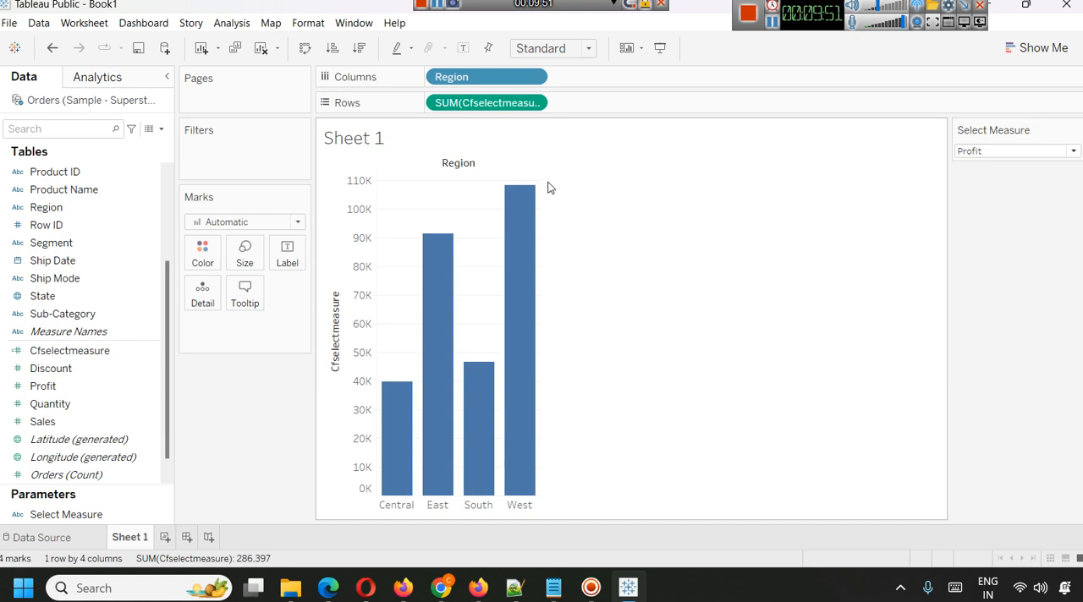
left_click(877, 12)
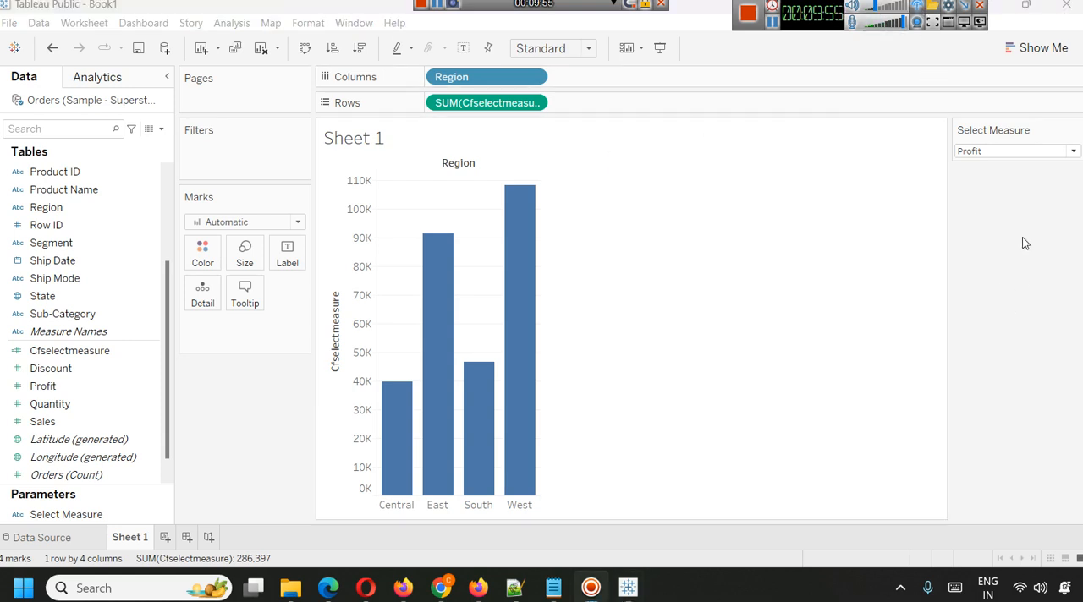
Switch the Select Measure parameter to Sales, ending on Discount.
left_click(1005, 151)
left_click(998, 164)
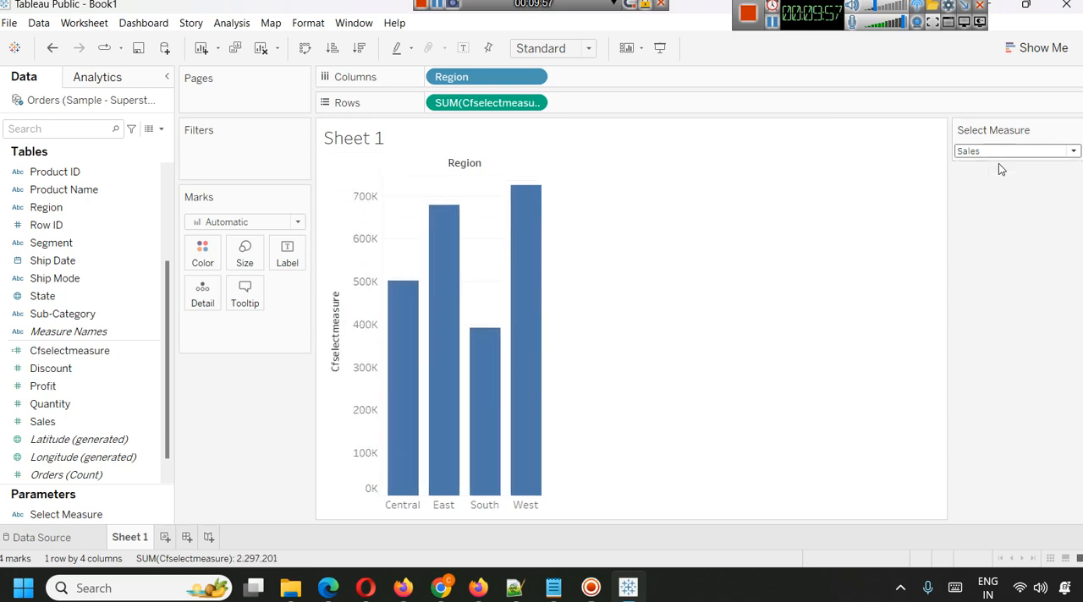
left_click(1045, 153)
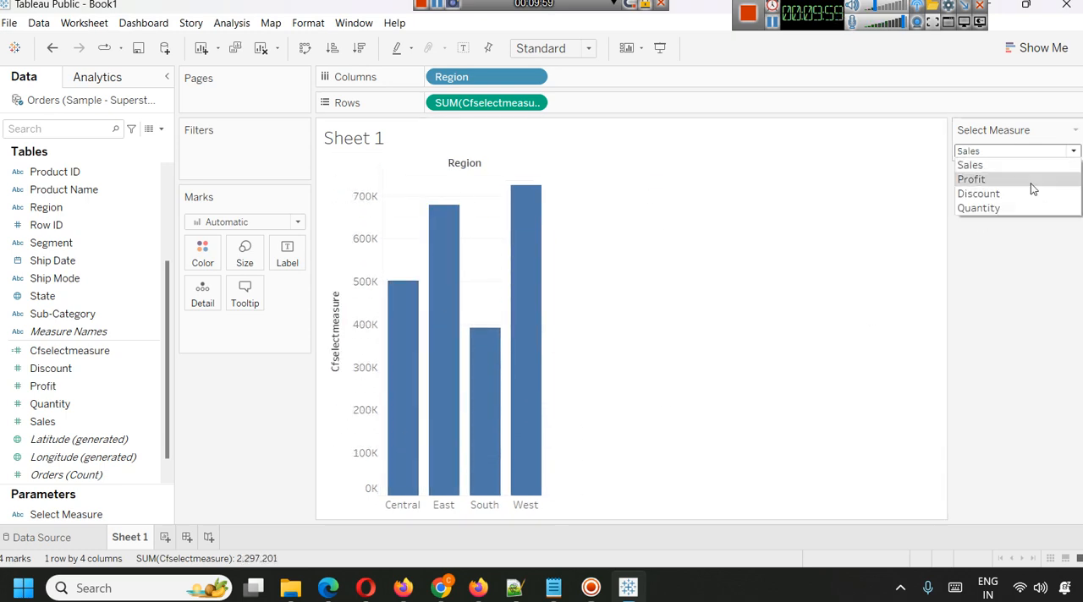
left_click(1028, 194)
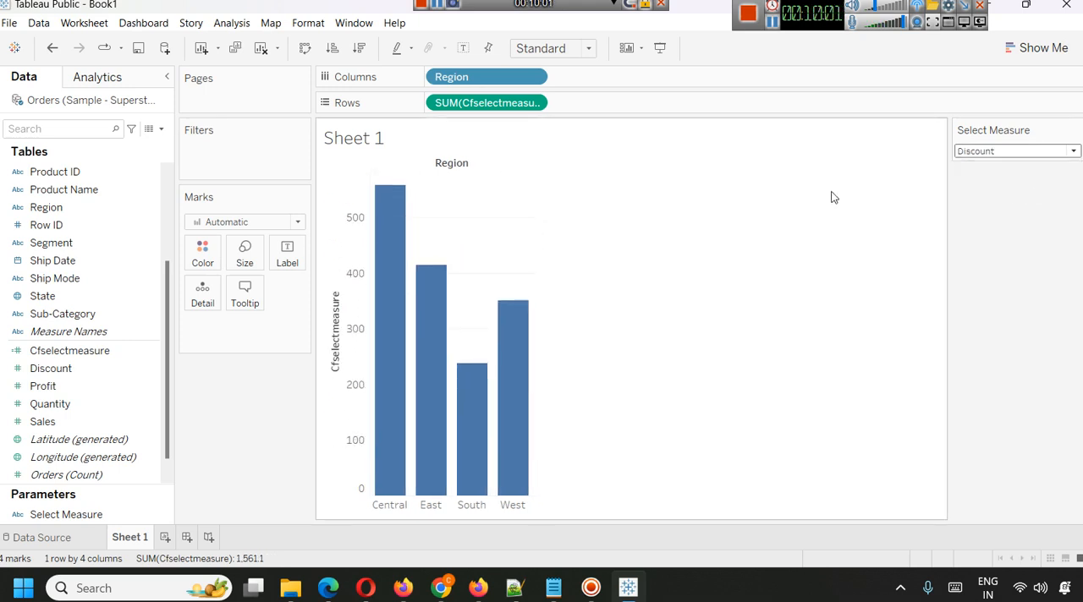
Label the bars with the Cfselectmeasure field.
left_click_drag(73, 352, 272, 264)
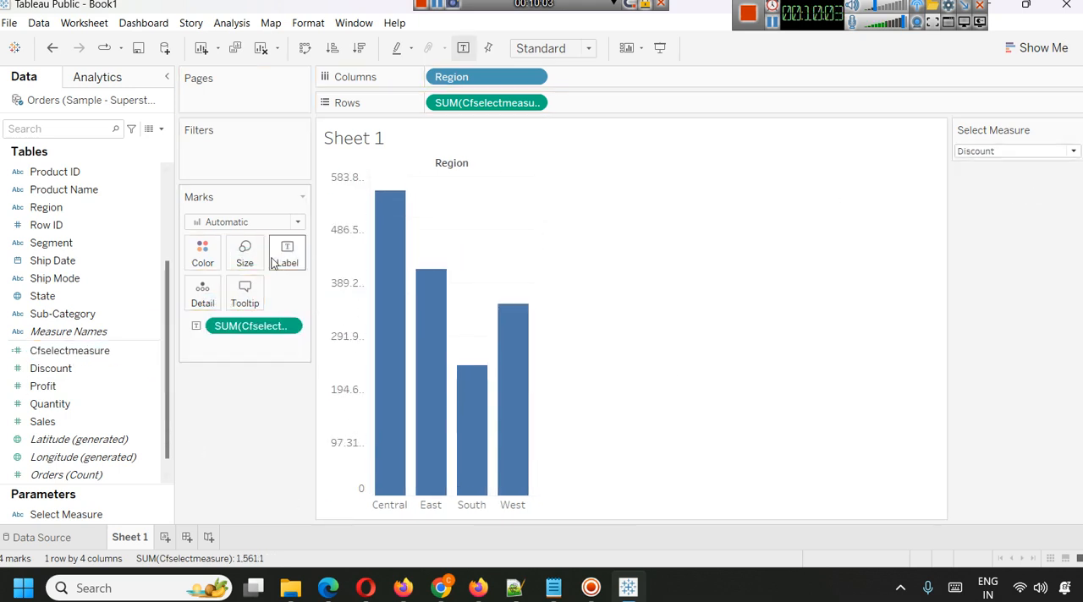
Switch the Select Measure parameter to Quantity, Sales and finally Profit to test the labelled bars.
left_click(1006, 152)
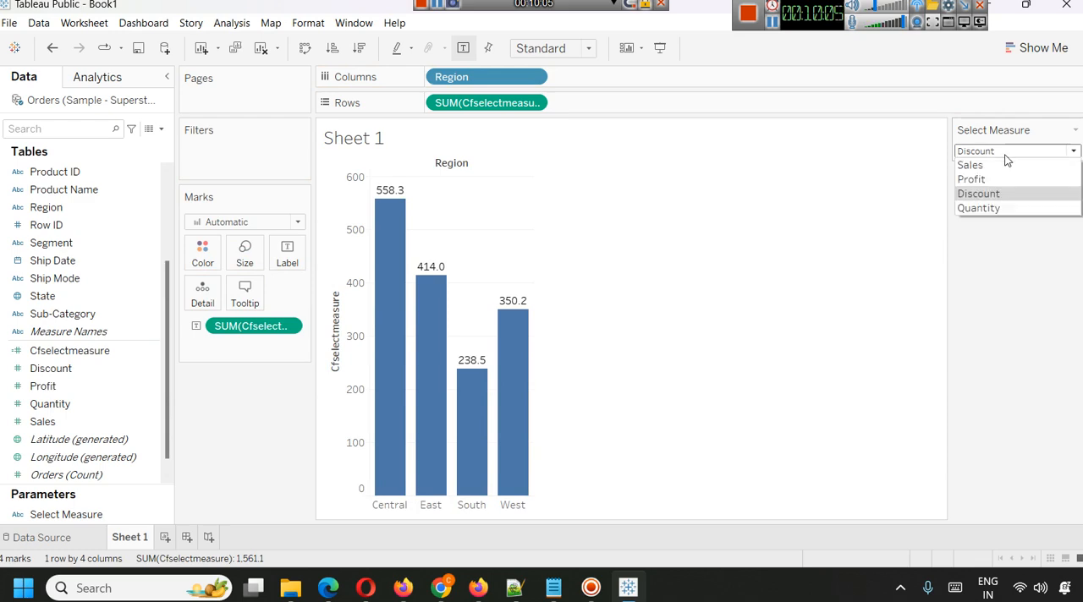
left_click(986, 208)
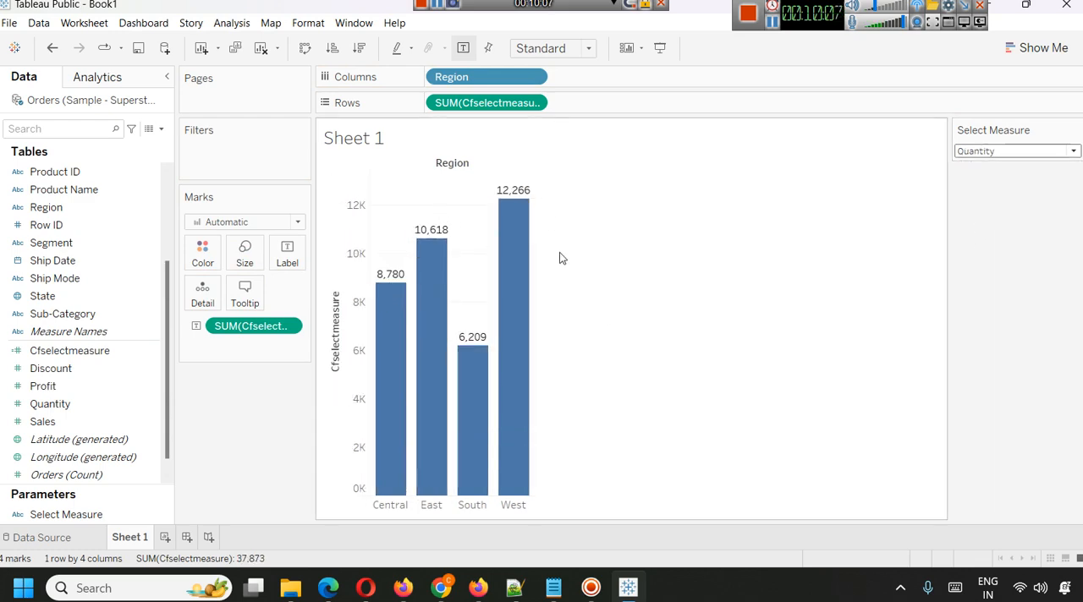
left_click(1064, 152)
left_click(1013, 171)
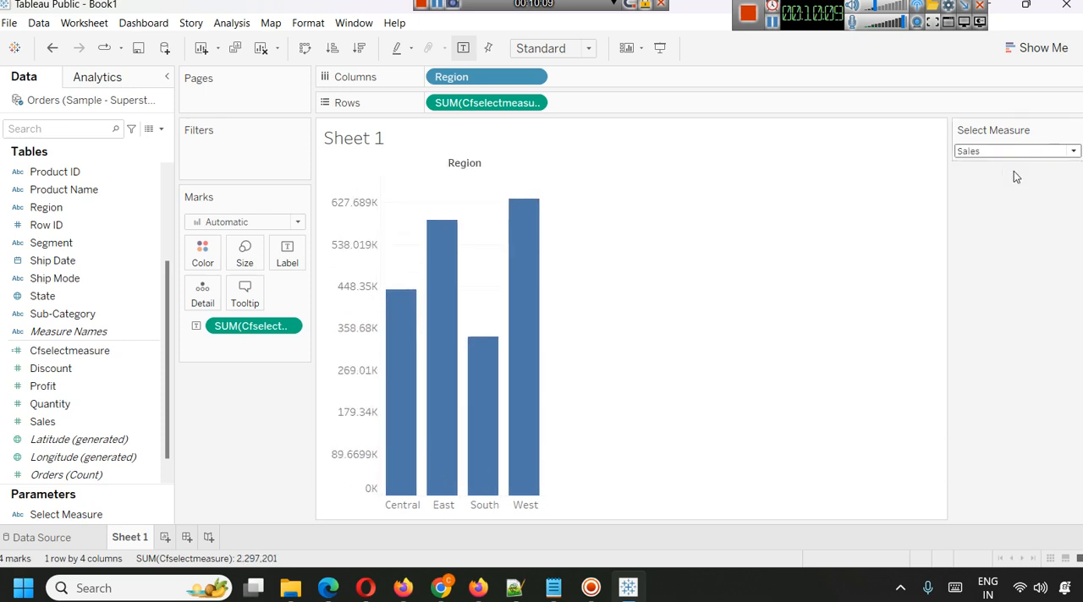
left_click(996, 155)
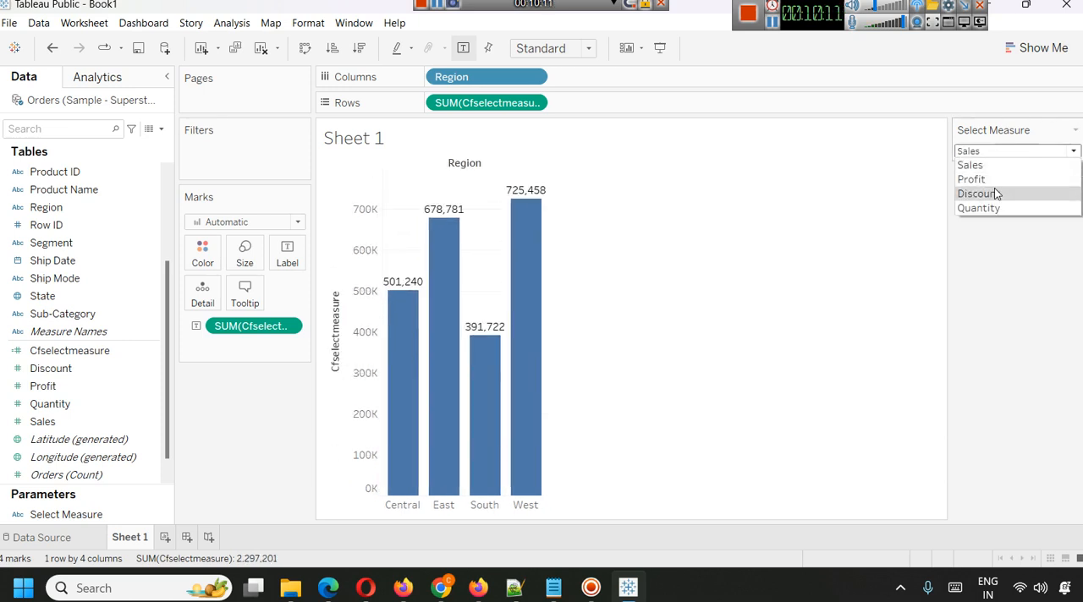
left_click(973, 179)
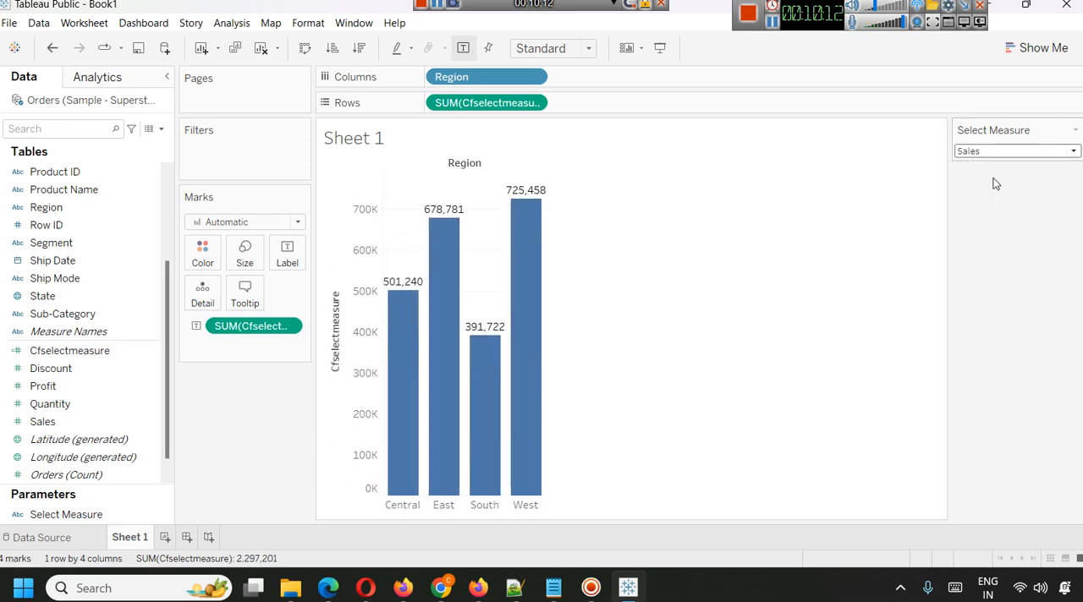
Rename the worksheet as "Showing Regionwise".
right_click(132, 539)
left_click(191, 377)
type("Showing Re")
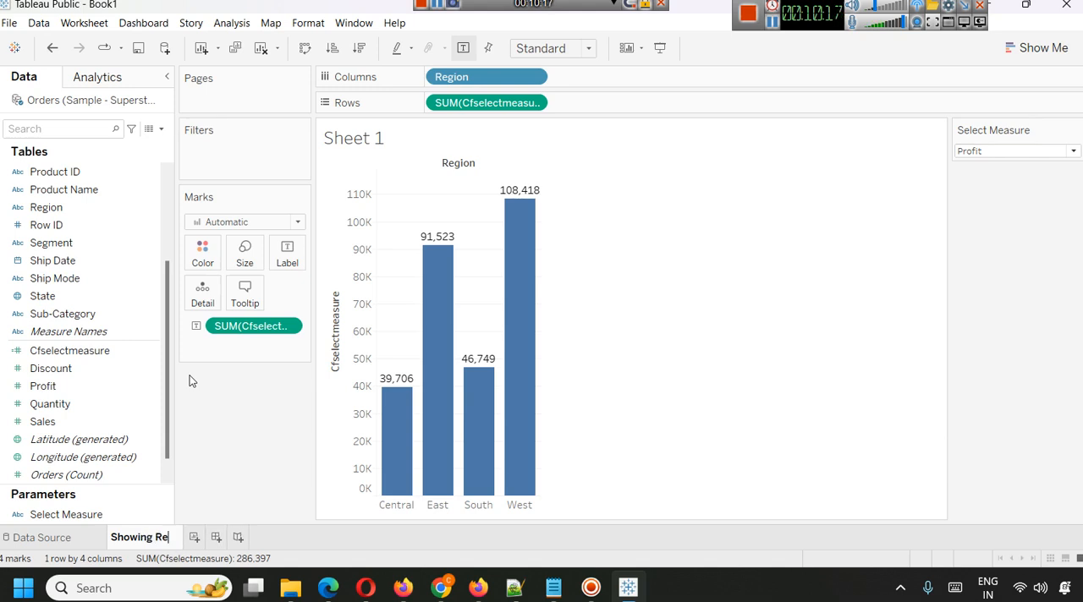
type("gionwise")
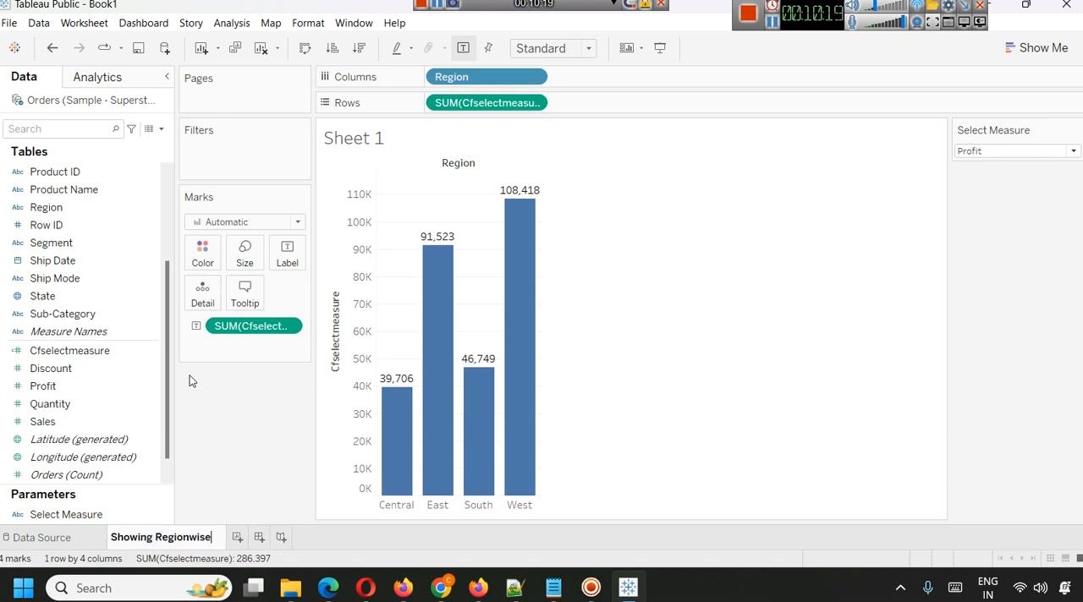
left_click(614, 351)
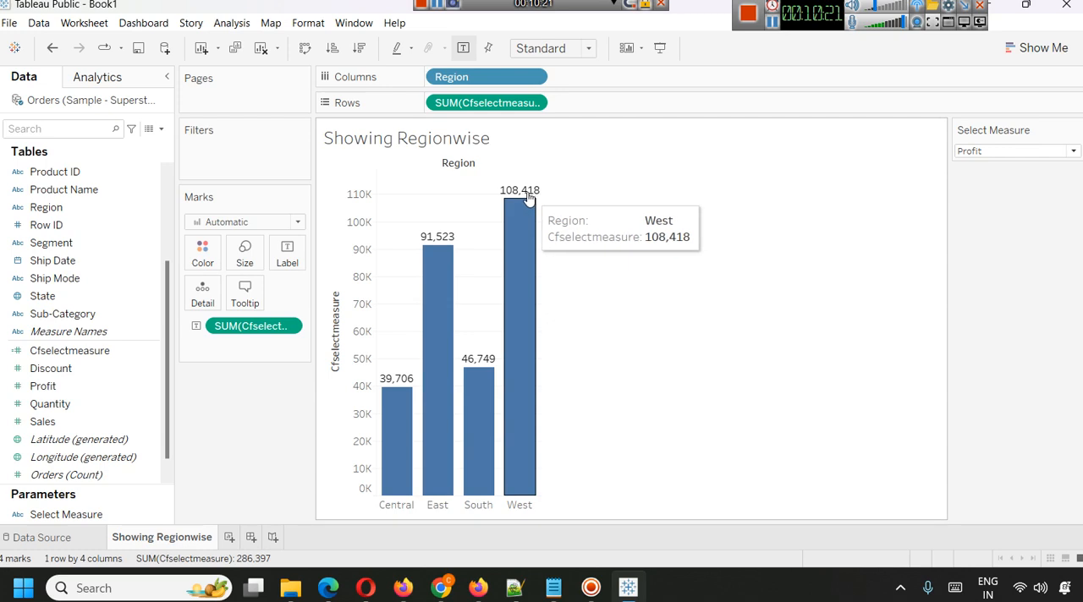
Add the Select Measure parameter after the sheet name in the chart title, and apply the title.
right_click(466, 141)
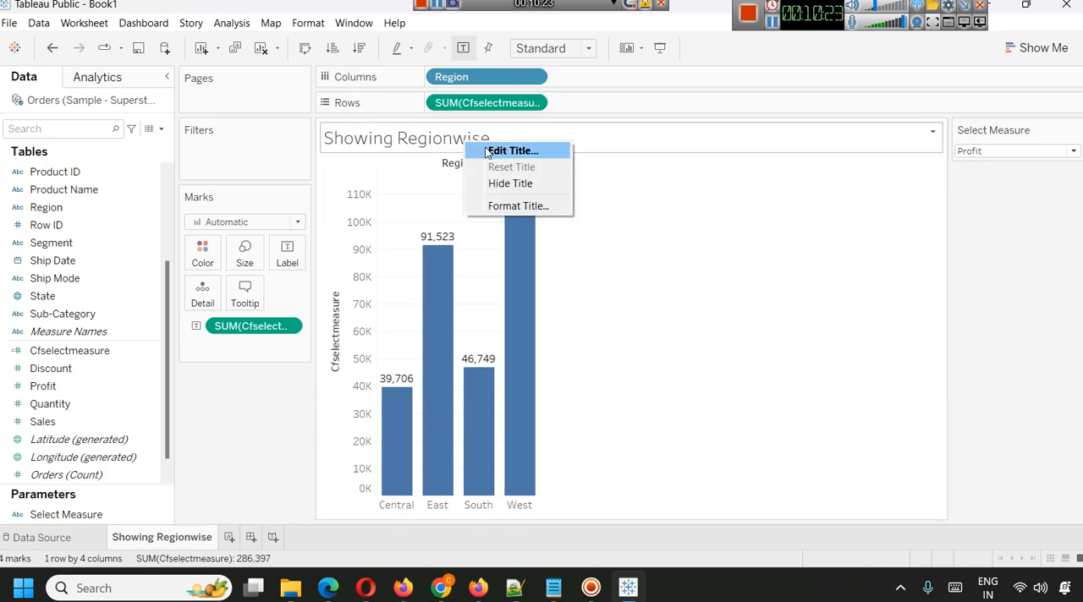
left_click(487, 152)
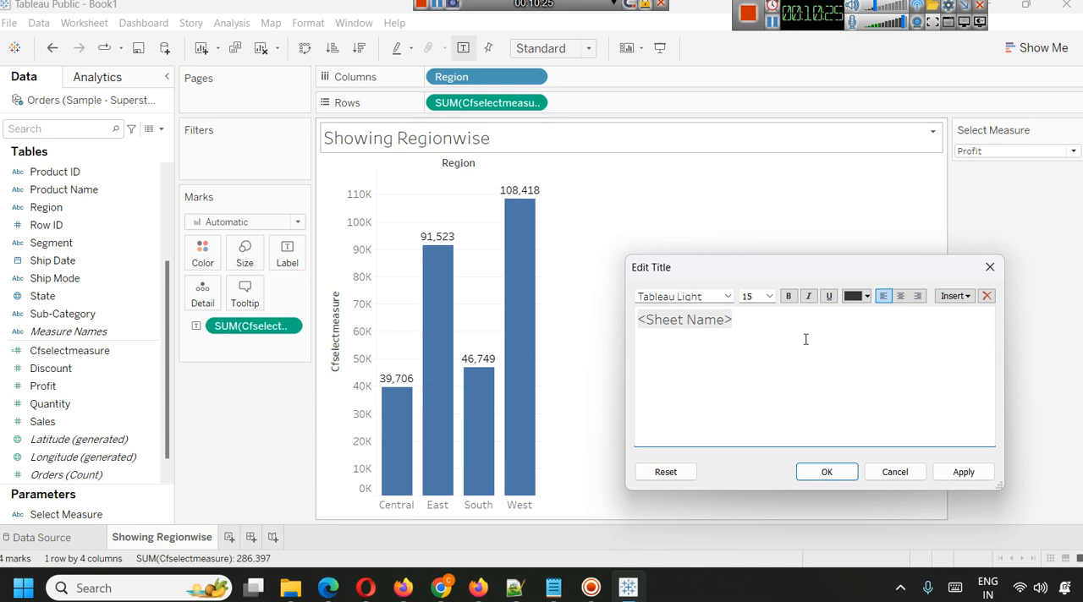
left_click(954, 296)
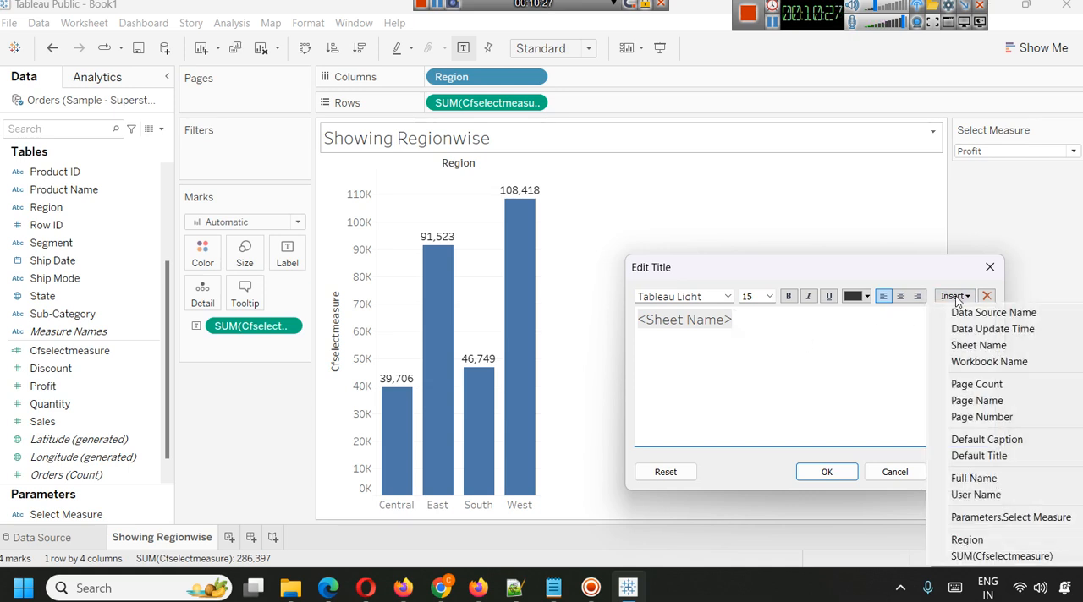
left_click(1023, 517)
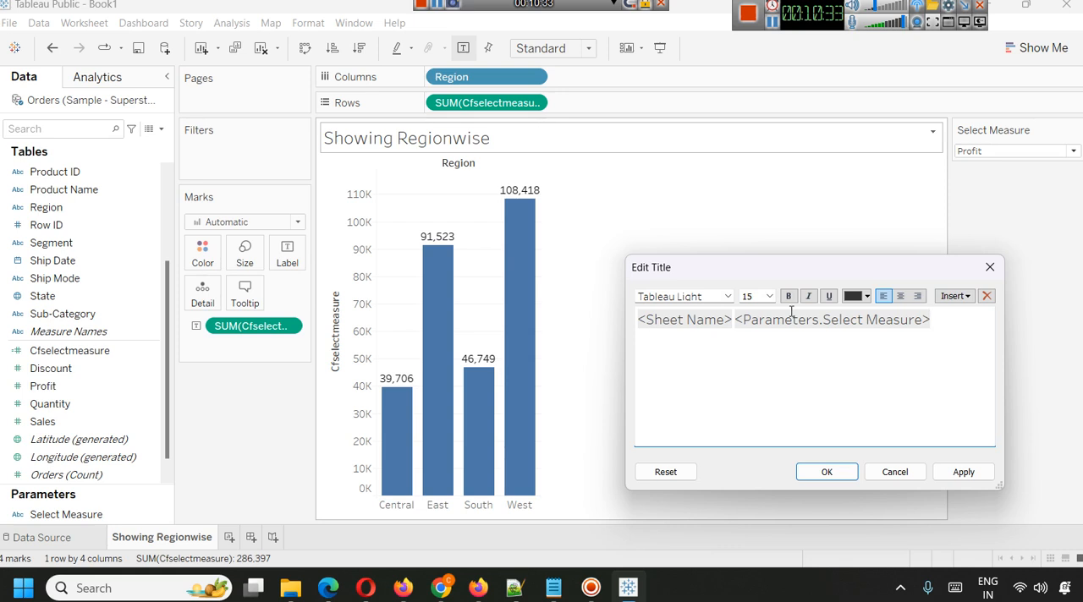
left_click(964, 472)
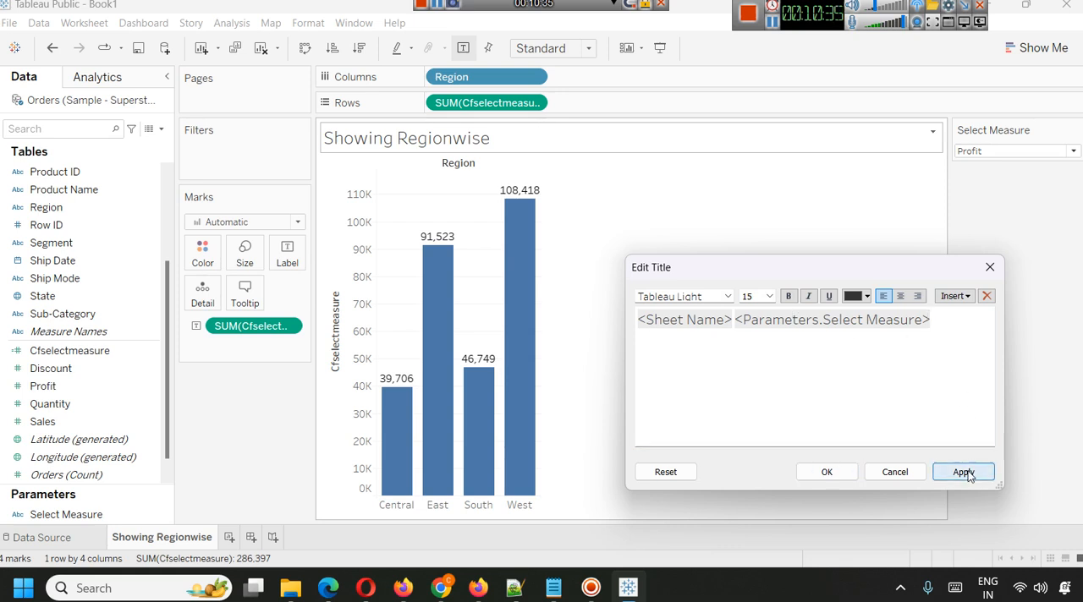
left_click(814, 474)
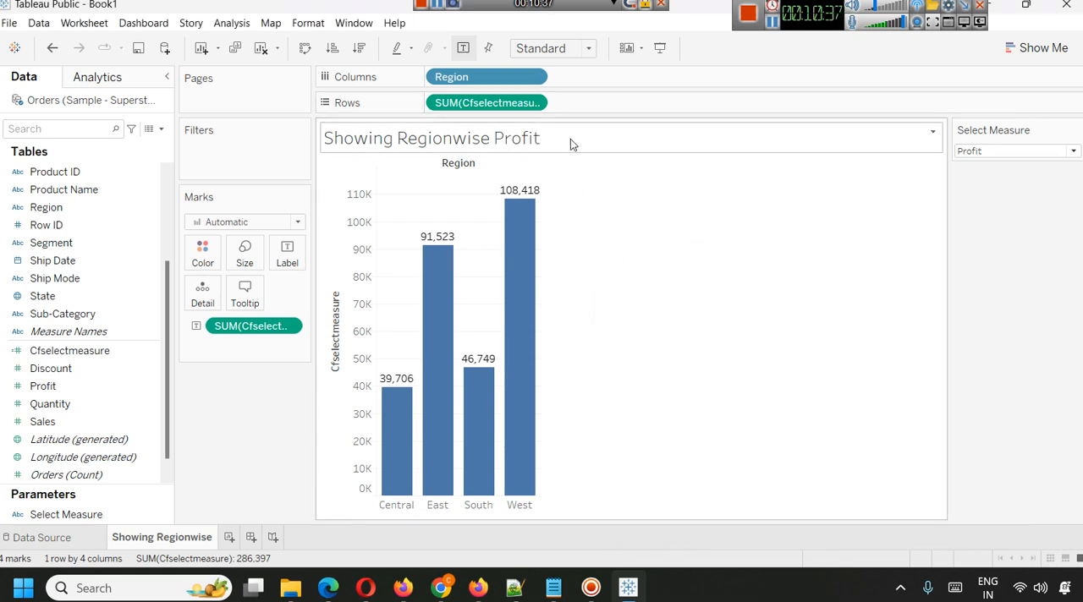
Test the dynamic title by switching Select Measure through Discount, Profit and Sales, ending on Quantity.
left_click(1035, 151)
left_click(1035, 193)
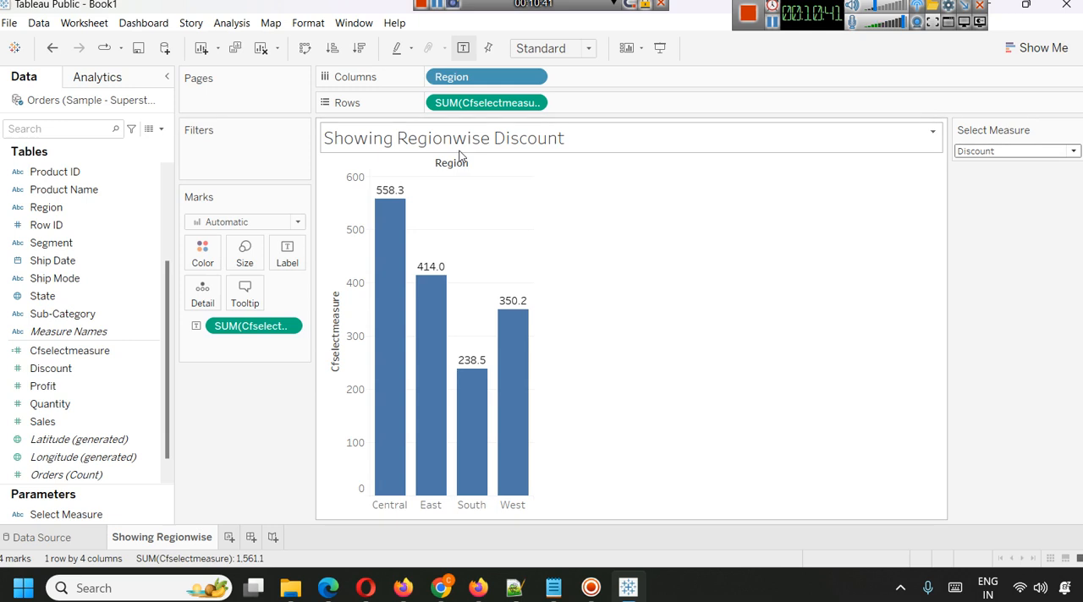
left_click(1037, 154)
left_click(1010, 174)
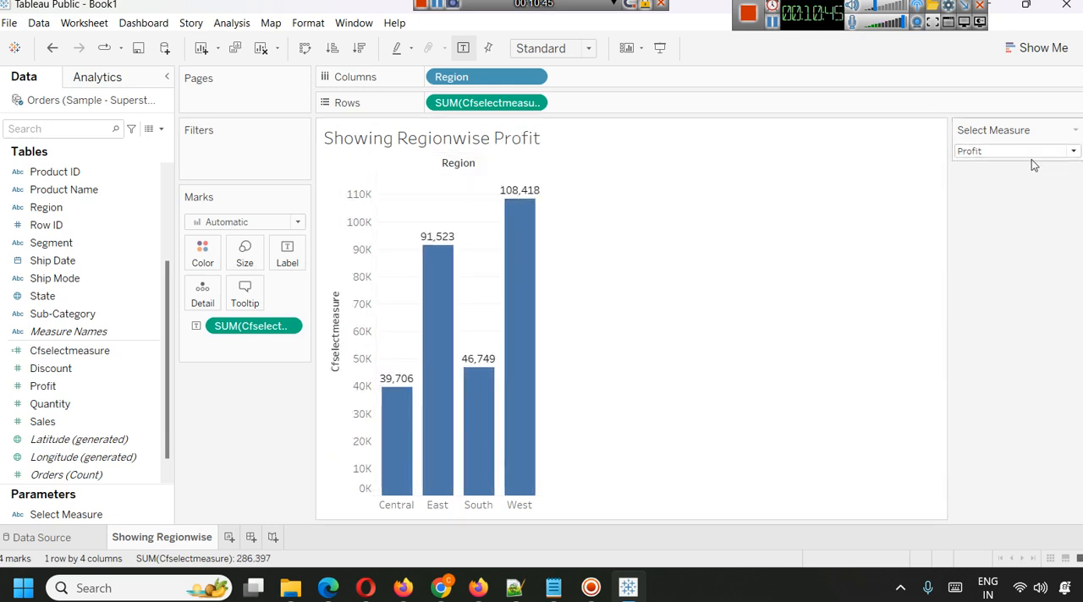
left_click(1034, 152)
left_click(1022, 163)
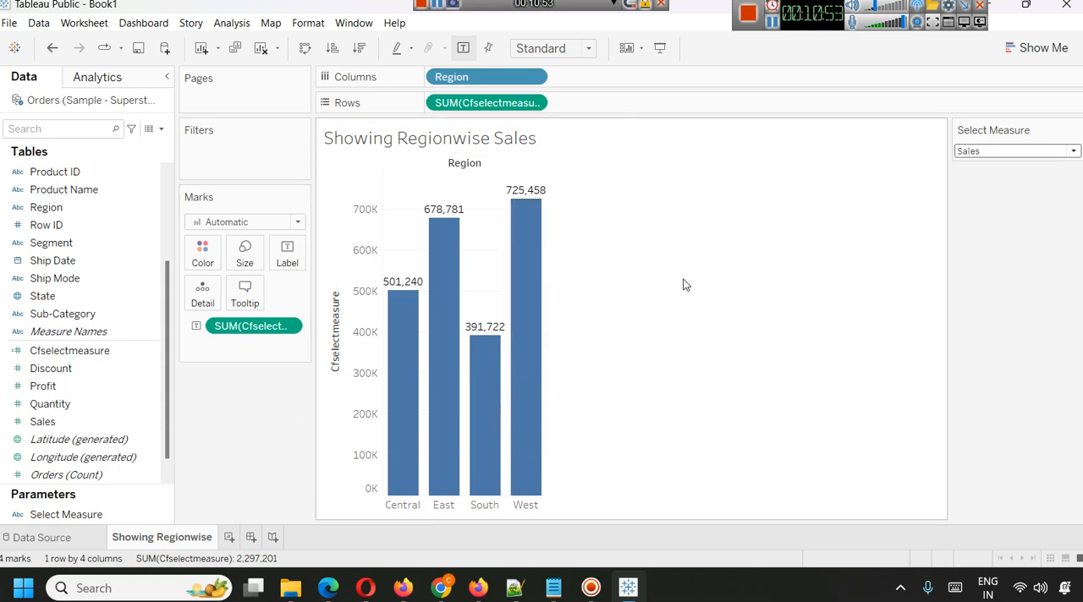
left_click(1017, 151)
left_click(1011, 207)
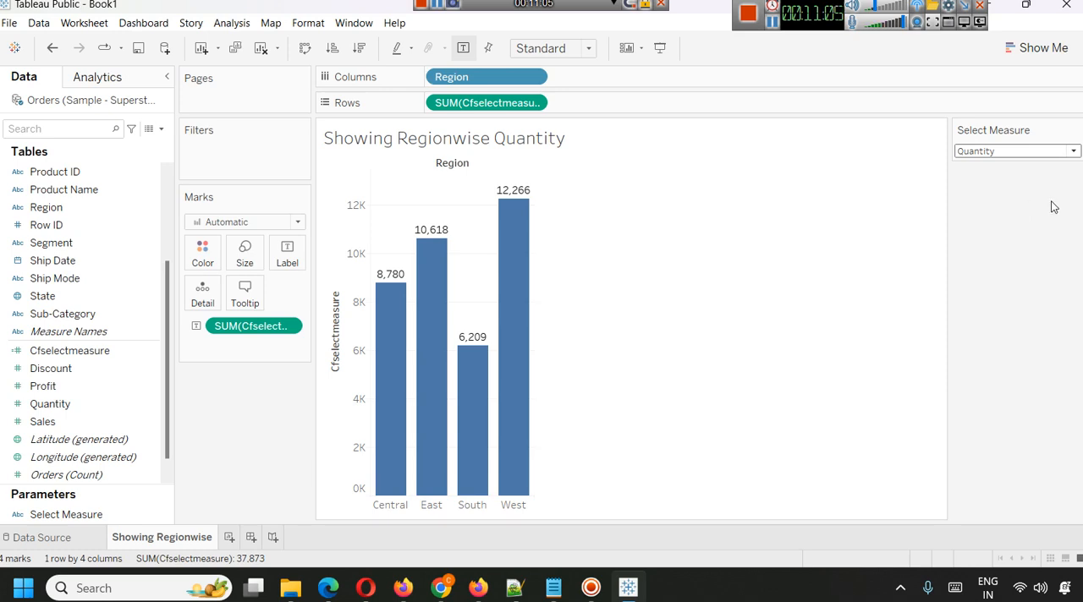
View the "Swap Measures Using Parameters" note in Notepad, and return to Tableau to view the Select Measure options.
mouse_move(548, 596)
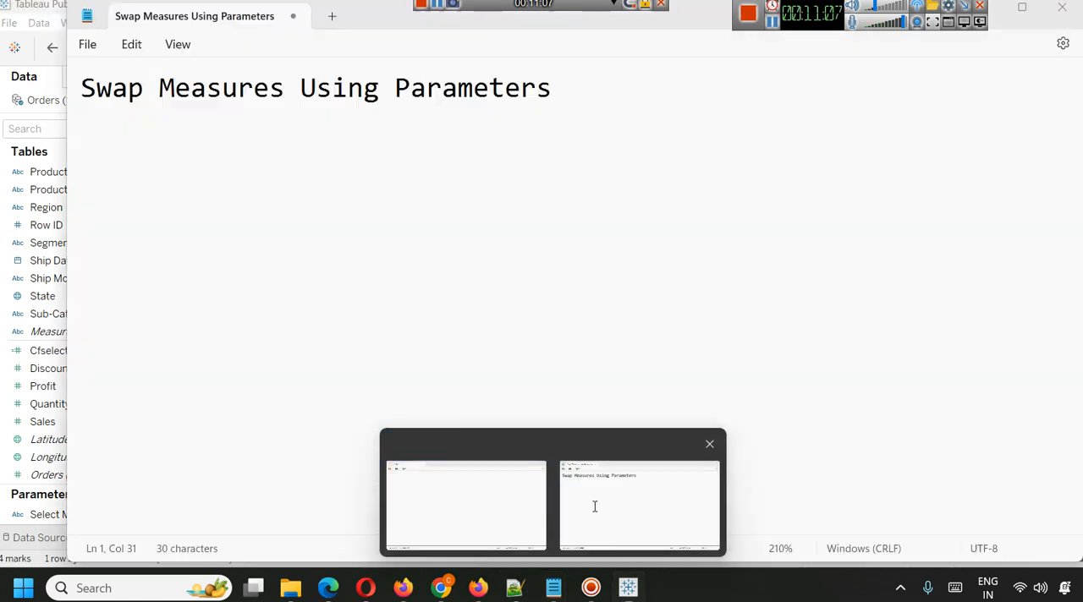
left_click(592, 502)
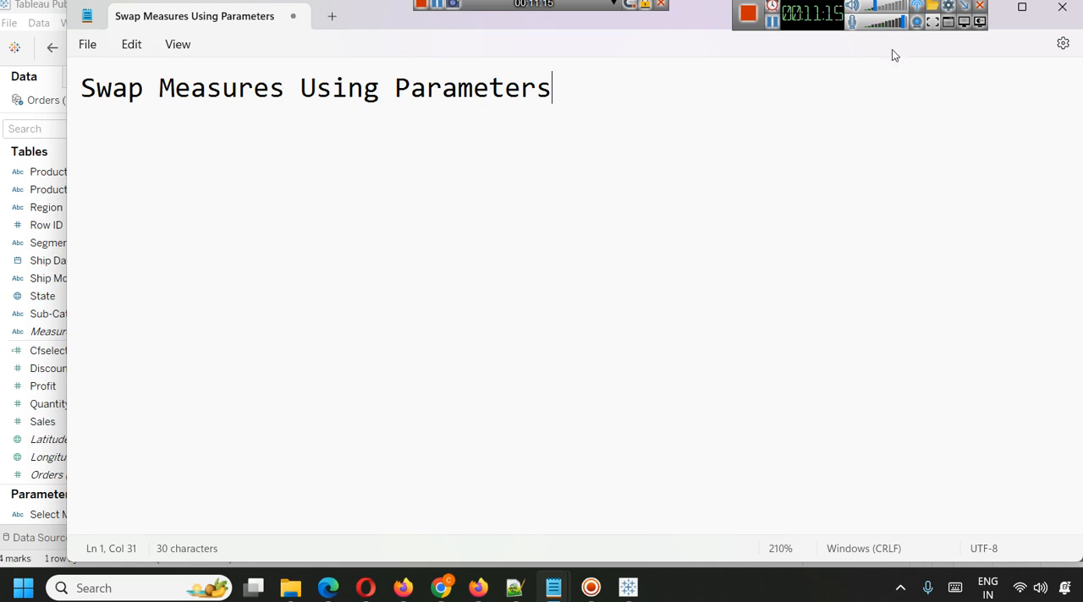
left_click(871, 14)
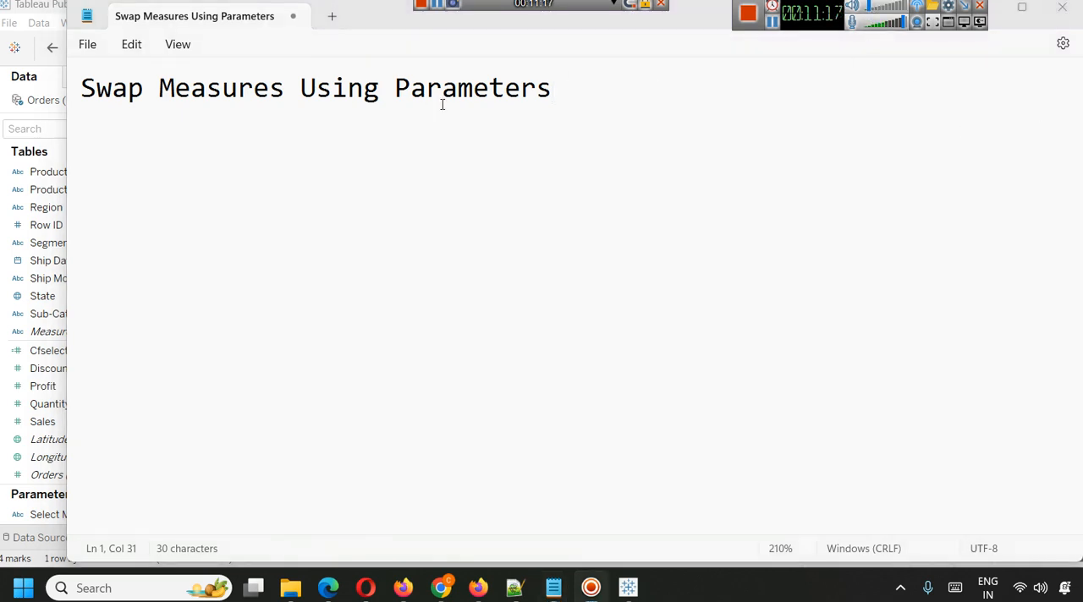
double_click(379, 22)
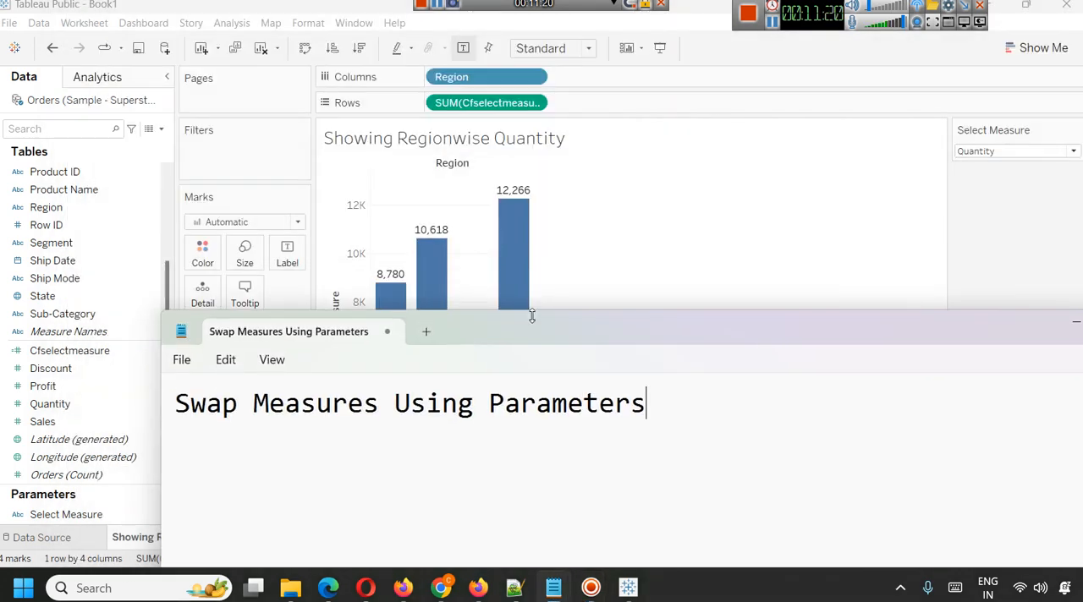
left_click(974, 156)
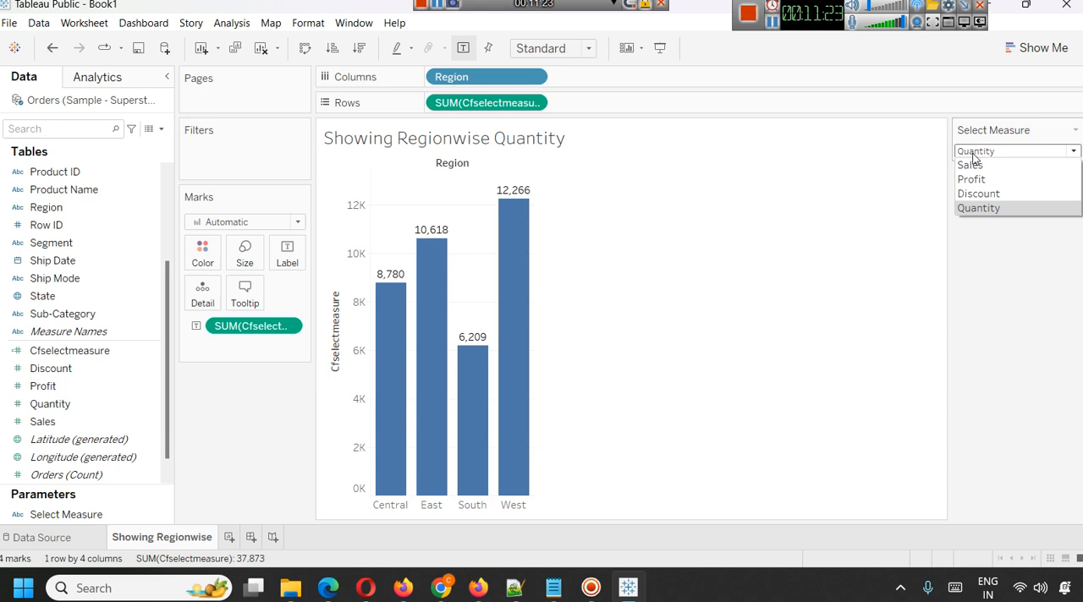